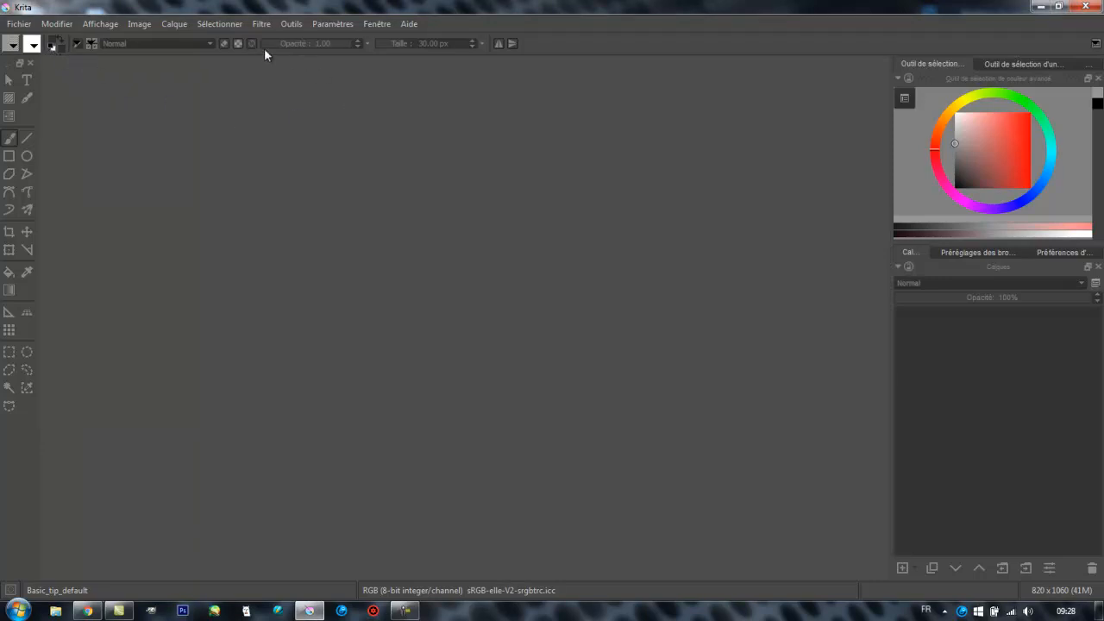
Step: Open the fox line drawing la-marche-du-petit-renard.png from the Images library
left_click(20, 24)
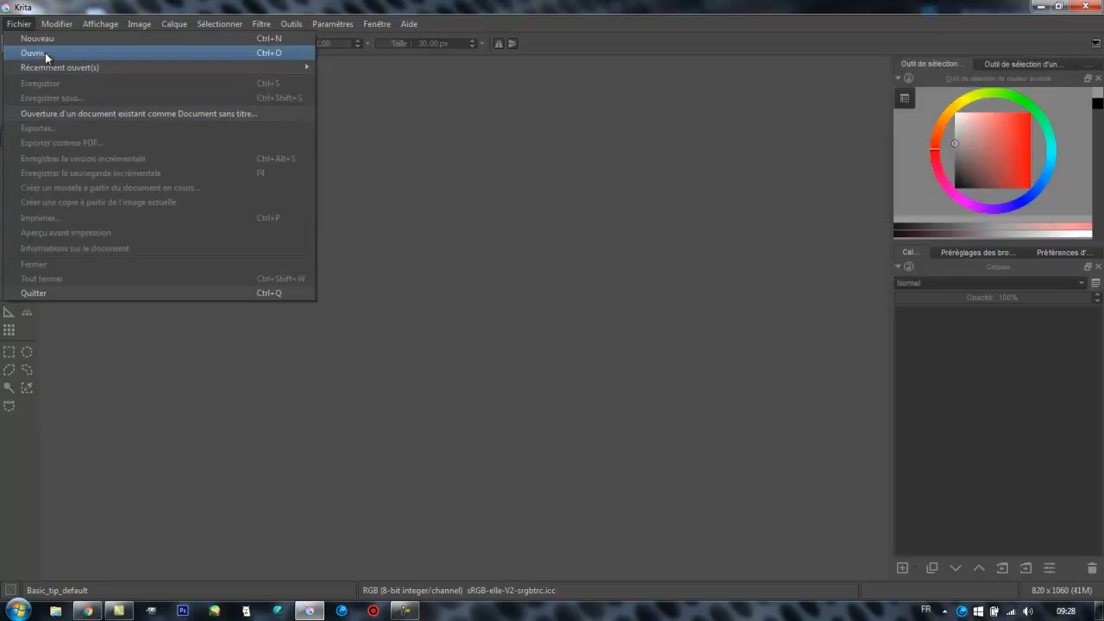
left_click(45, 52)
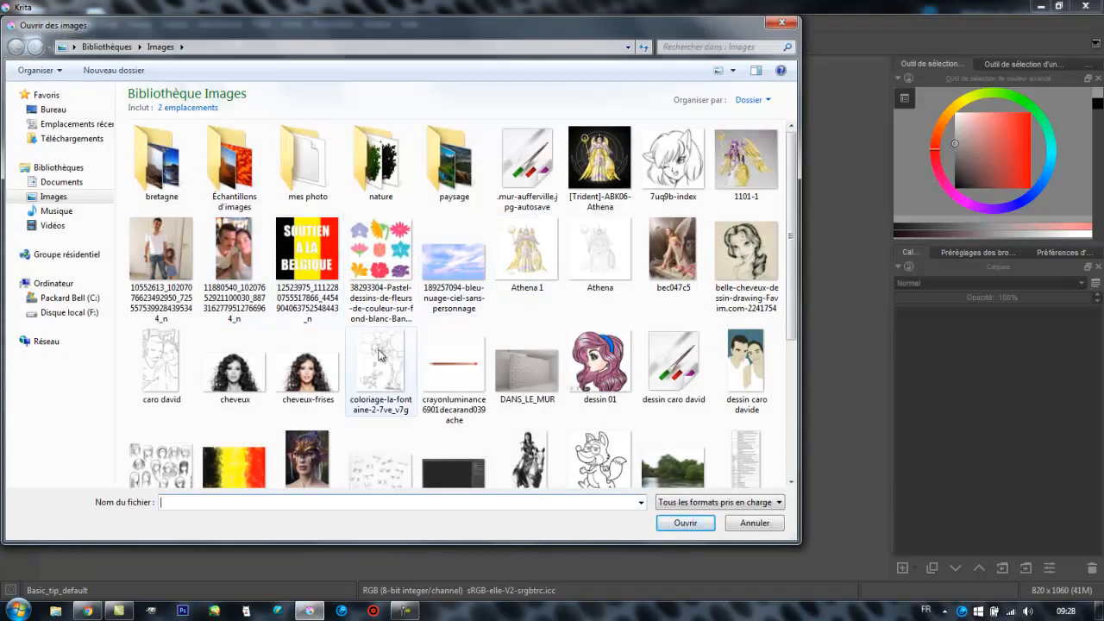
left_click(585, 467)
double_click(585, 467)
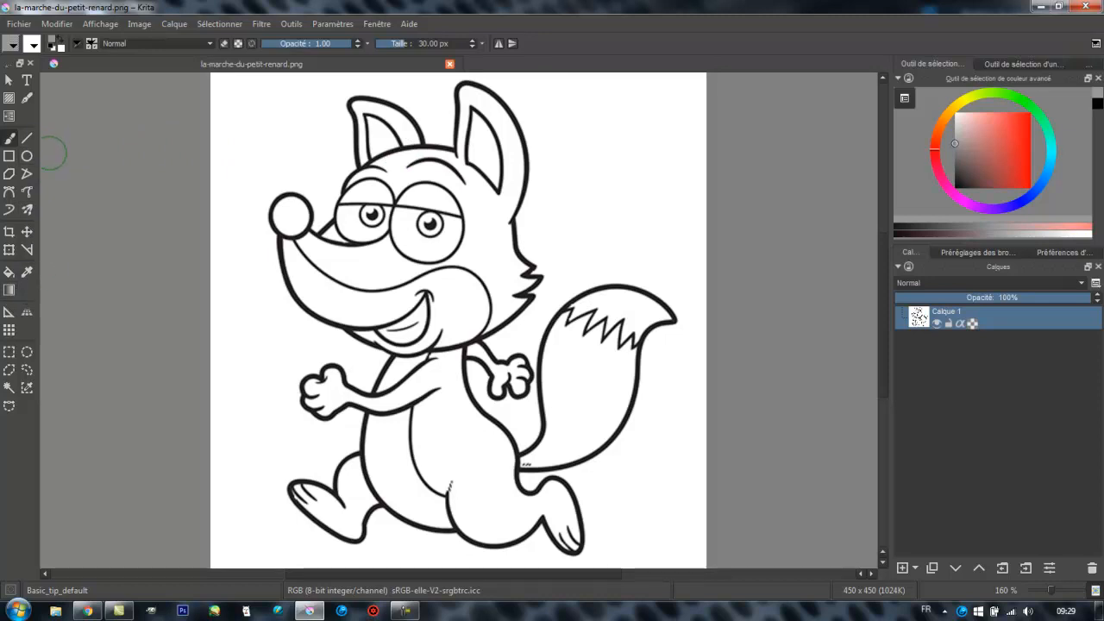
Step: Select the white background around the fox by contiguous area and fill it with grey, clearing the selection at the end
left_click(9, 387)
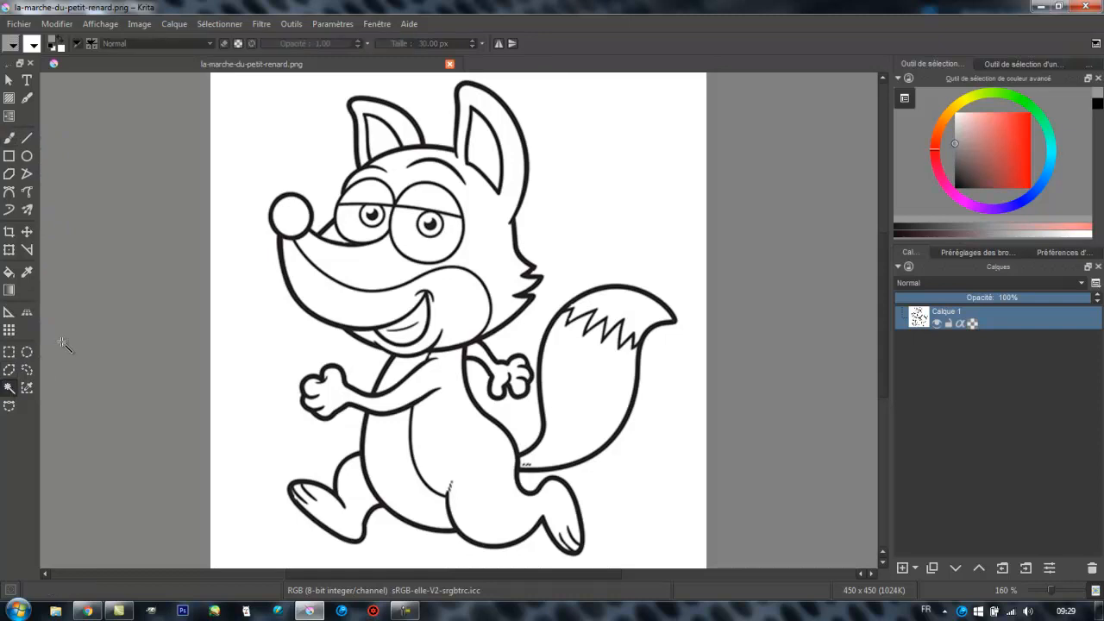
left_click(234, 198)
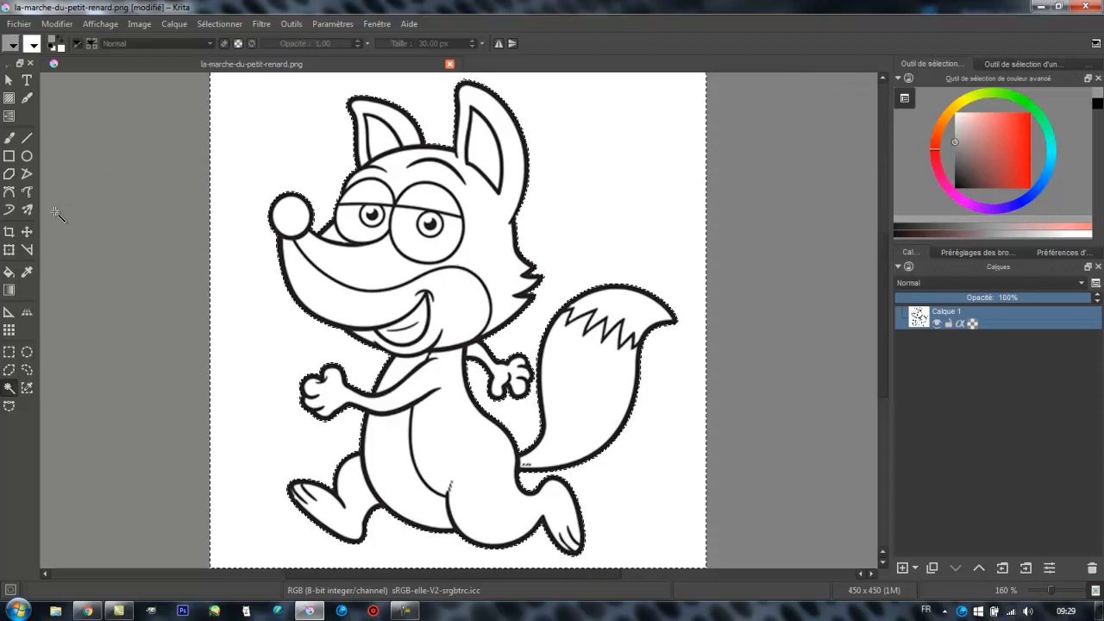
left_click(10, 272)
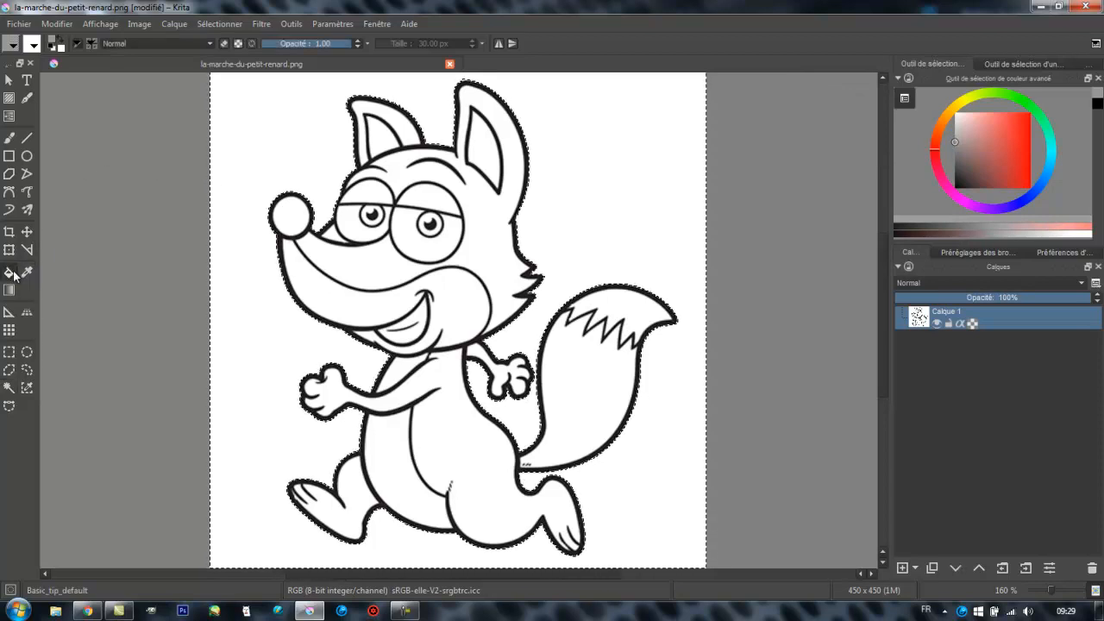
left_click(256, 184)
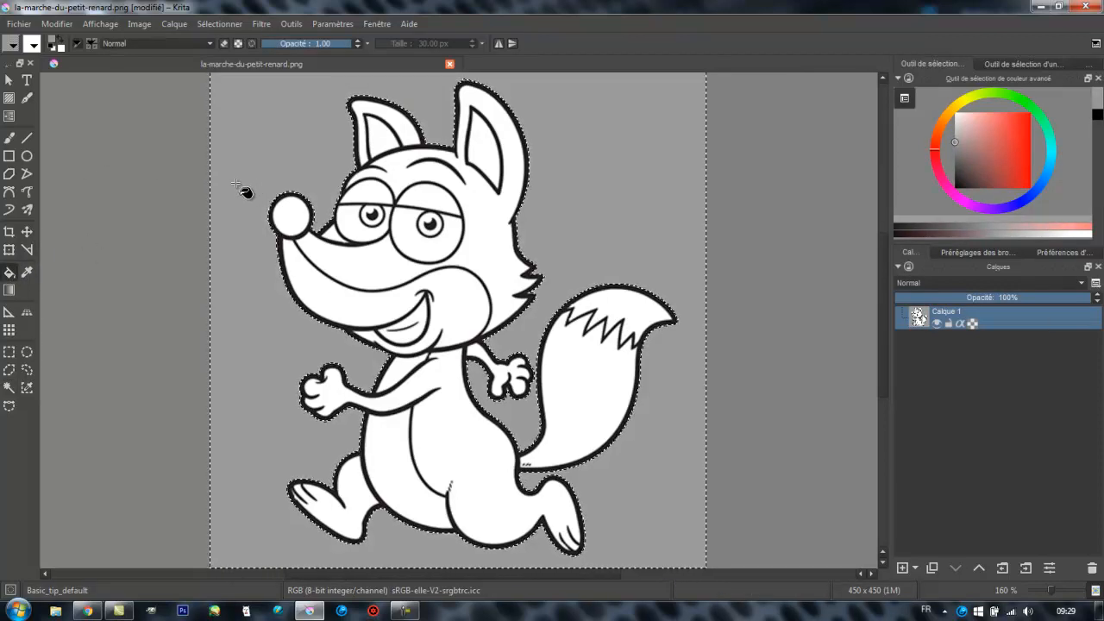
left_click(217, 24)
left_click(232, 54)
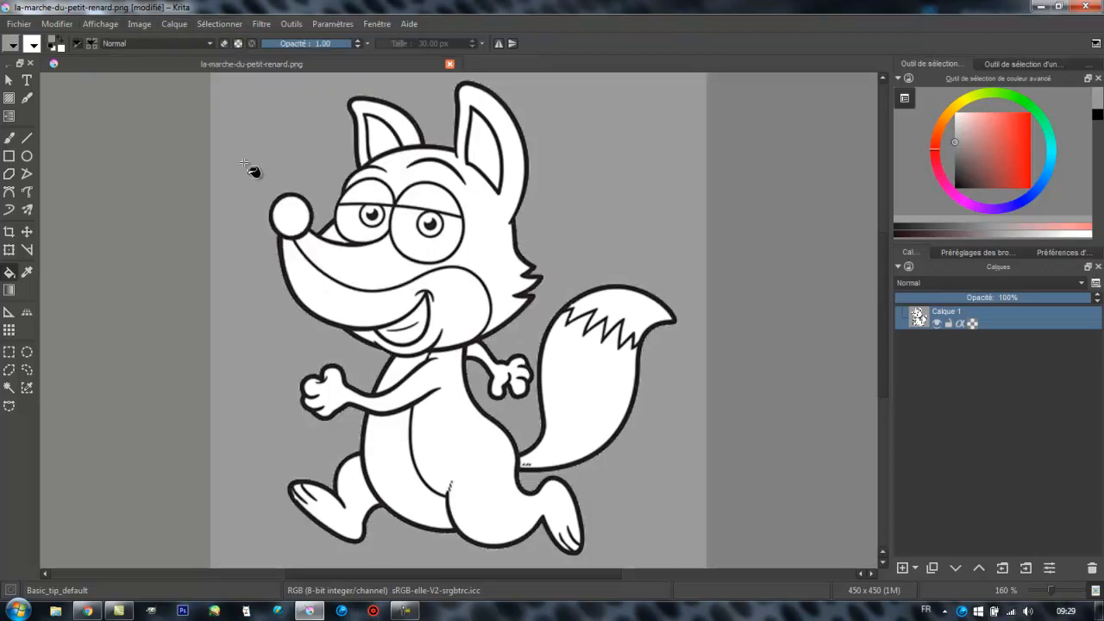
scroll(361, 144, "up", 4)
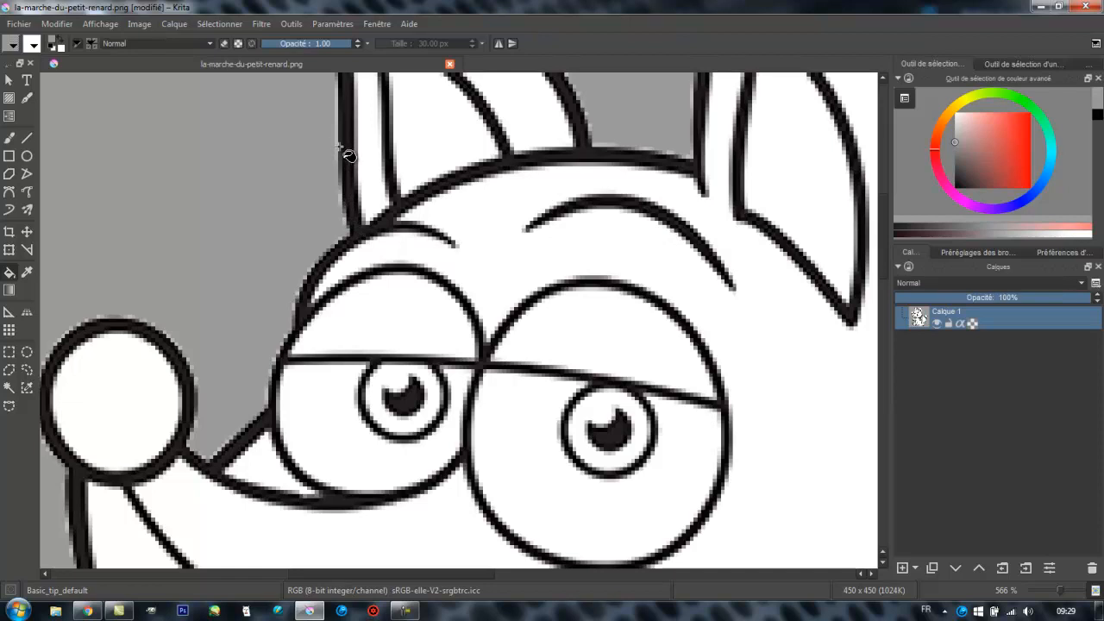
scroll(283, 296, "down", 4)
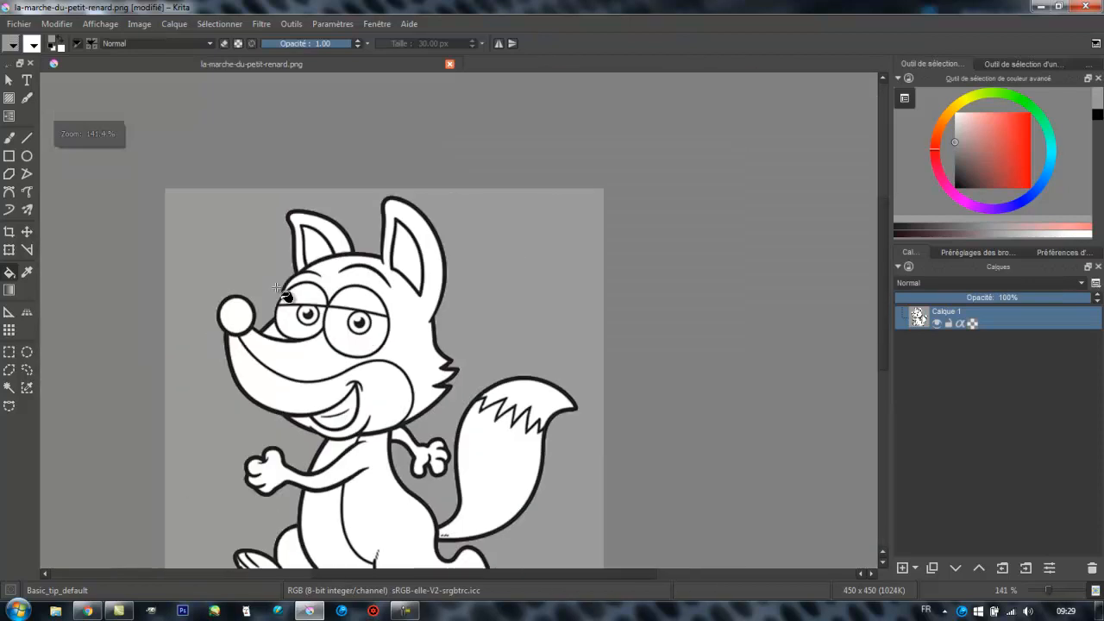
Step: Undo the deselection and the grey background fill, and clear the restored selection
left_click(62, 24)
left_click(73, 38)
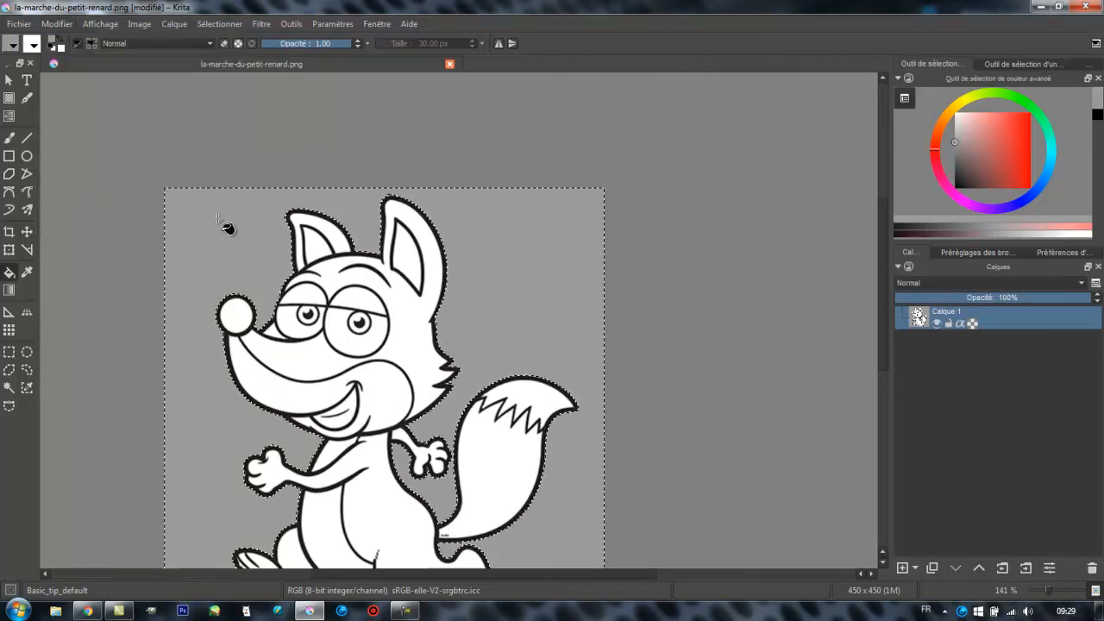
left_click(57, 25)
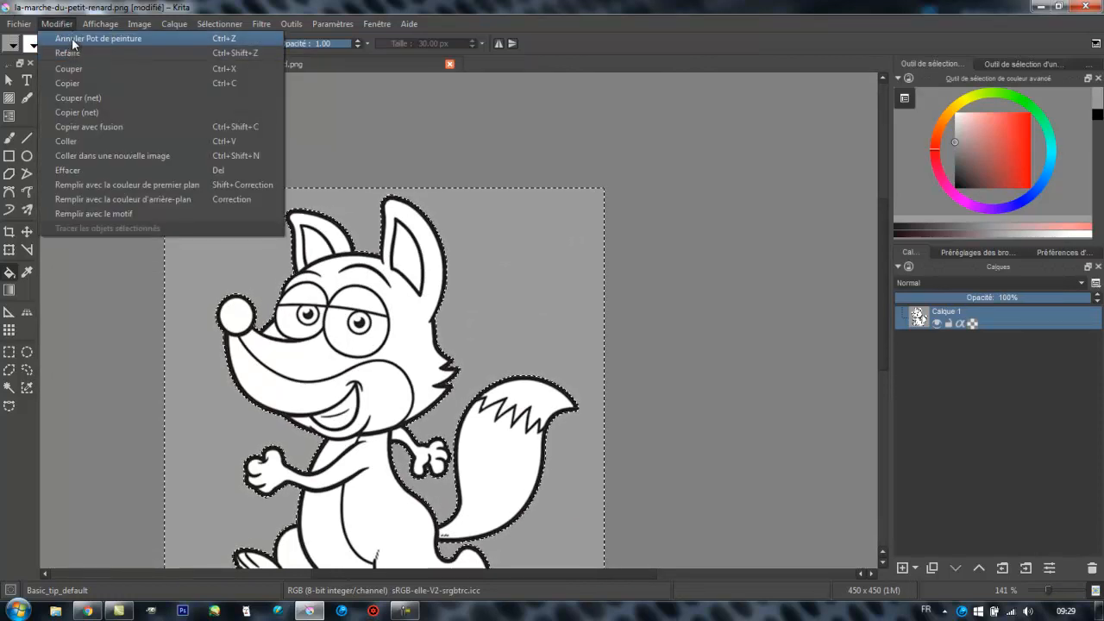
left_click(75, 41)
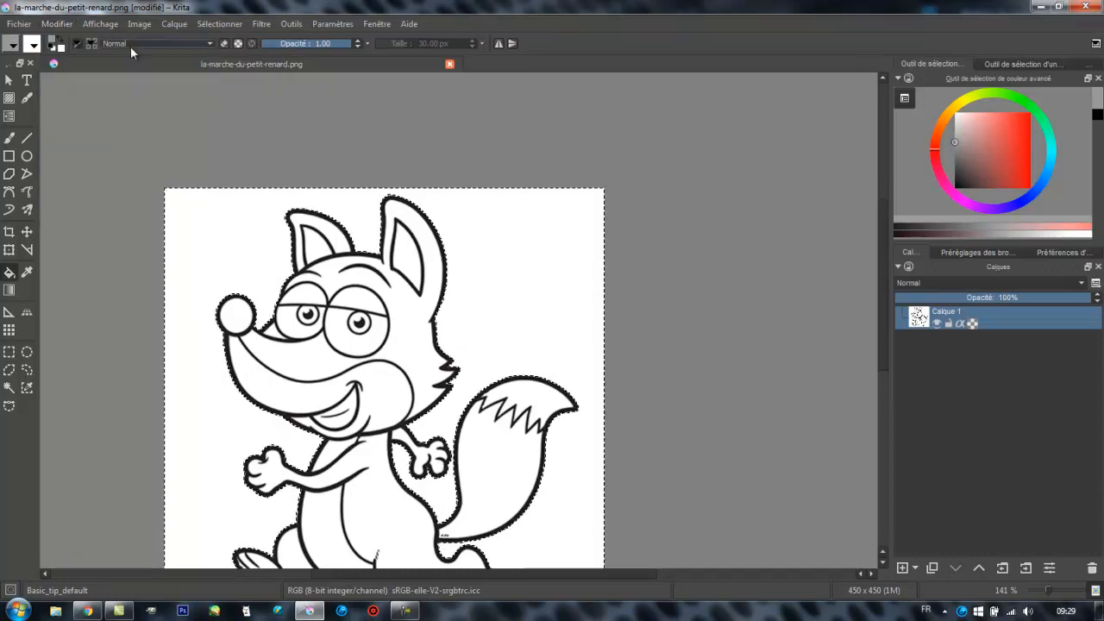
left_click(217, 24)
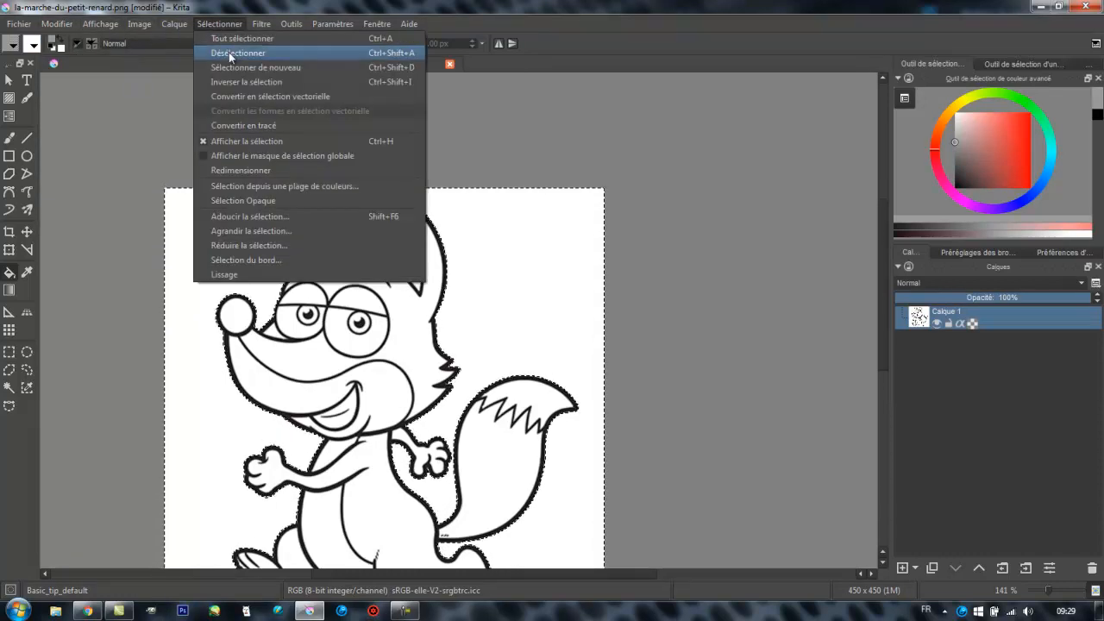
left_click(229, 51)
scroll(310, 153, "down", 1)
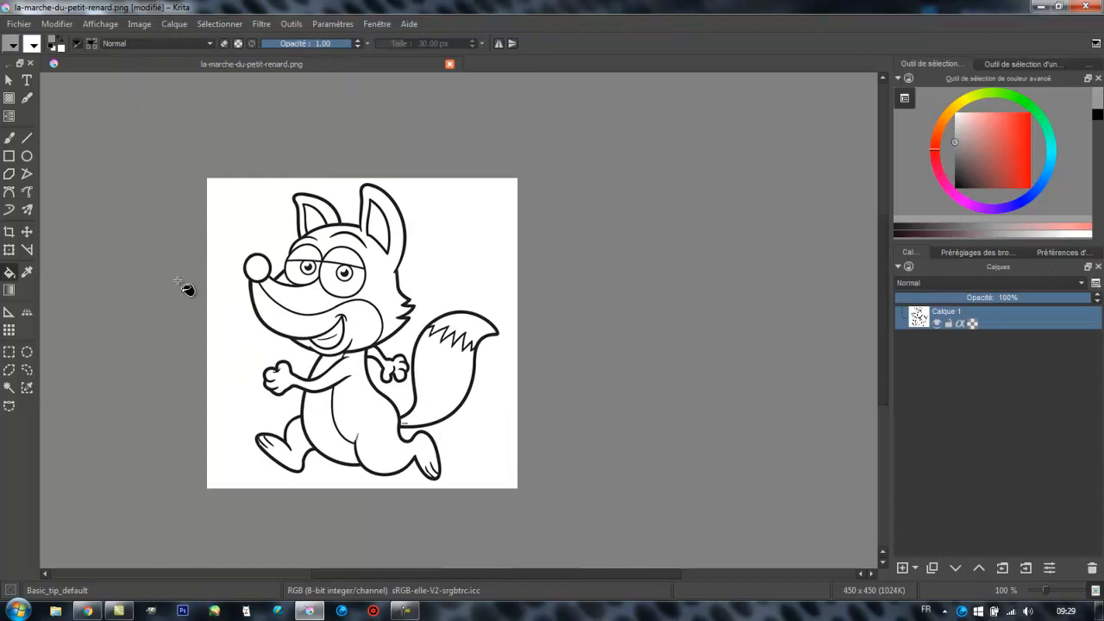
scroll(142, 376, "up", 1)
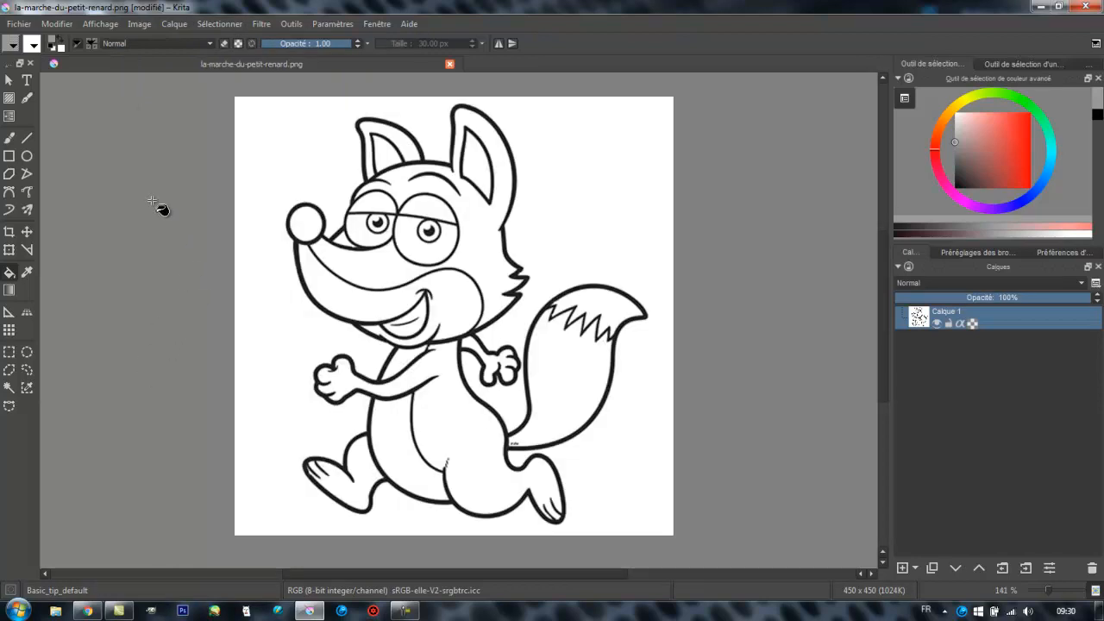
Step: Open the G'MIC filter collection and choose Colorize [interactive] from the Black & white category
left_click(9, 138)
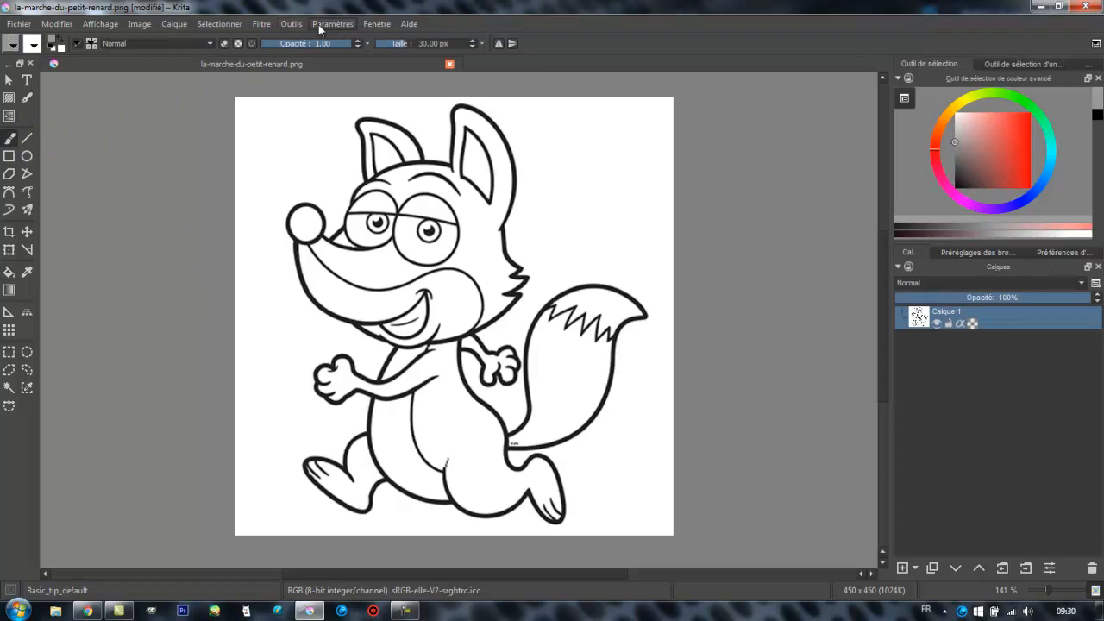
left_click(260, 24)
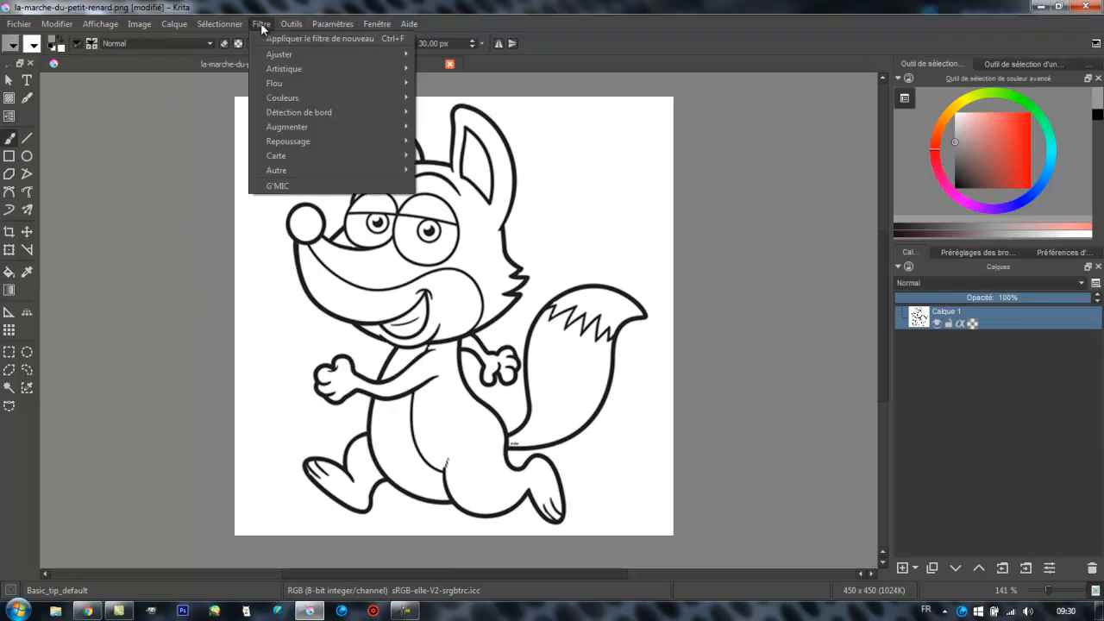
left_click(303, 189)
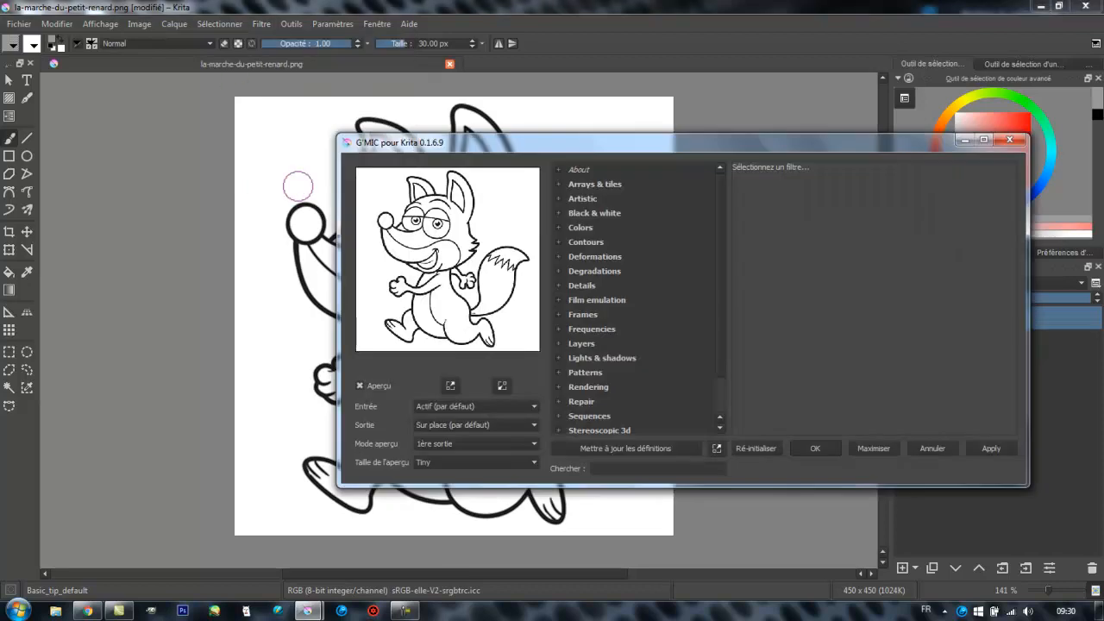
left_click_drag(593, 144, 452, 99)
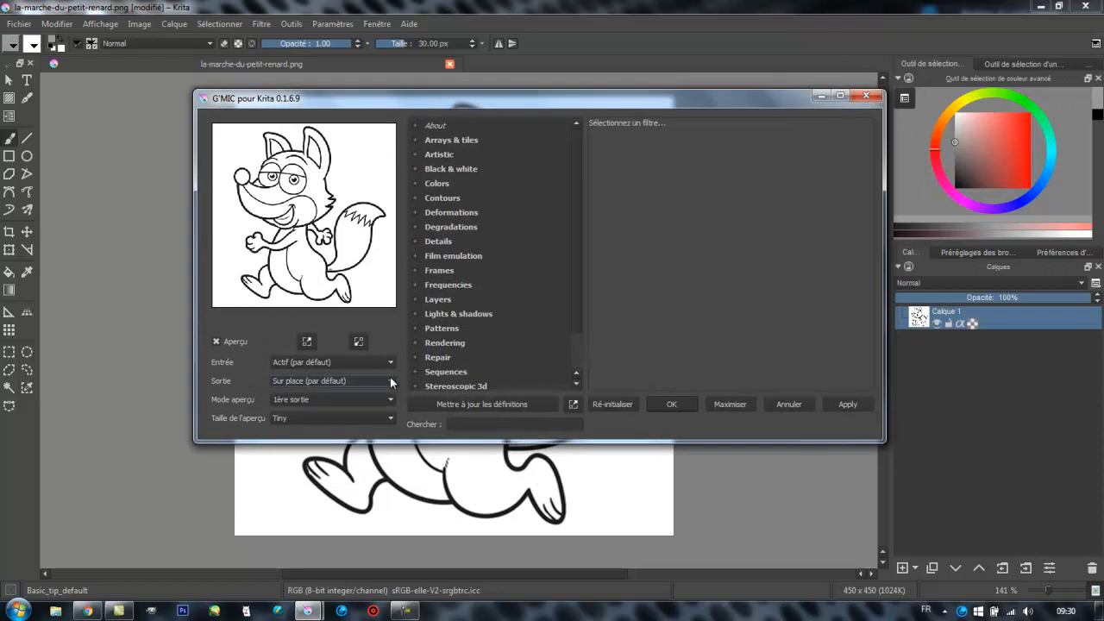
left_click_drag(578, 228, 566, 197)
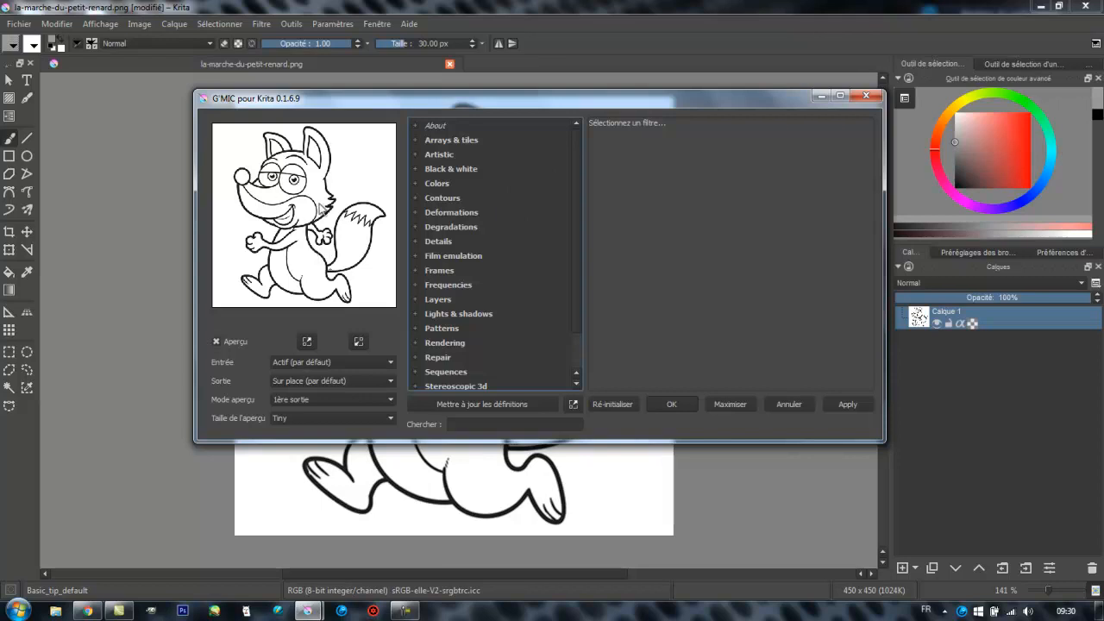
left_click(413, 169)
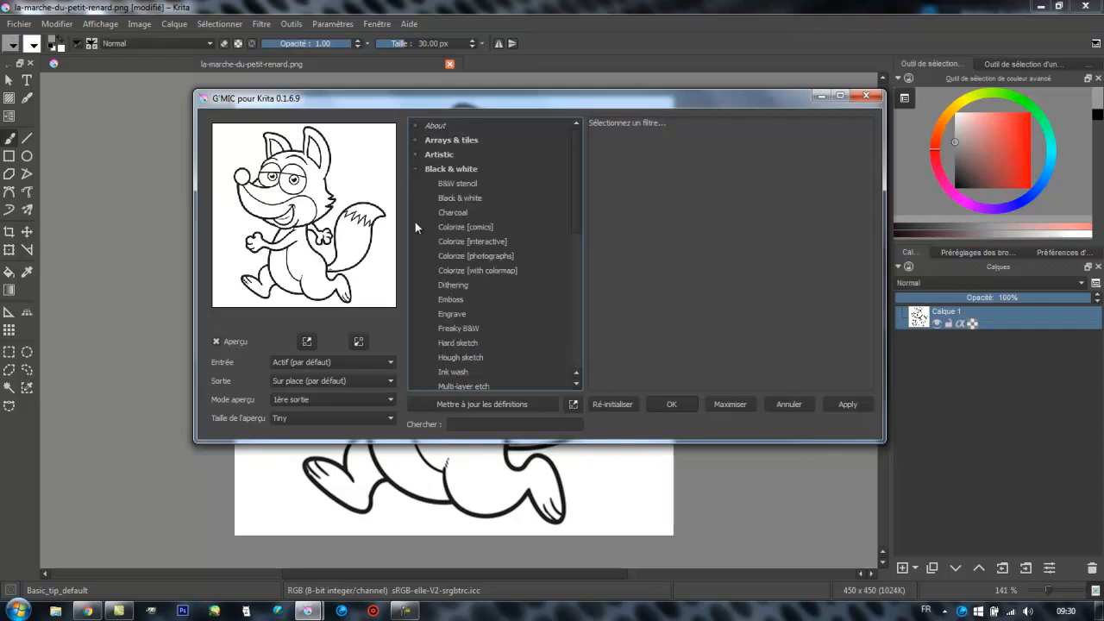
left_click(485, 244)
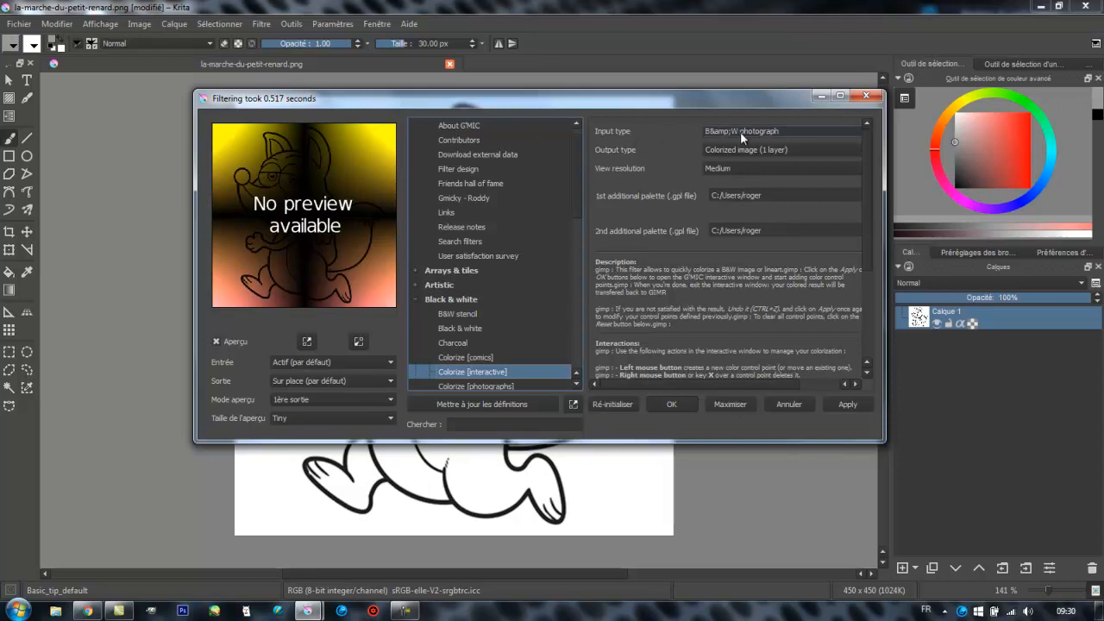
Step: Set the input type to Lineart with Colorized image (1 layer) as output type, and run the filter
left_click(804, 135)
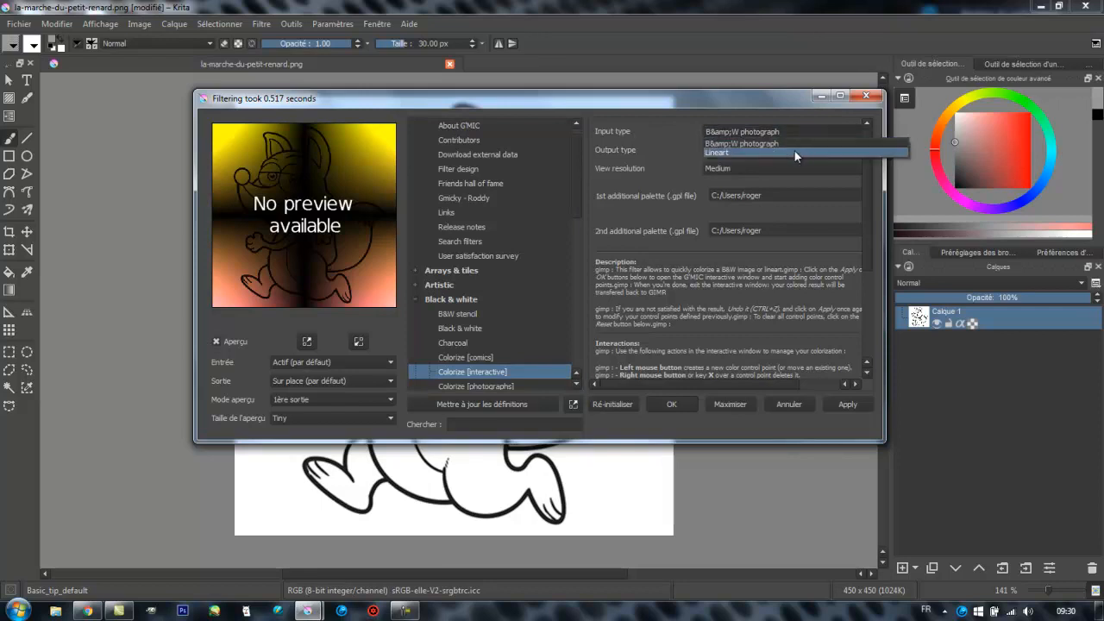
left_click(744, 152)
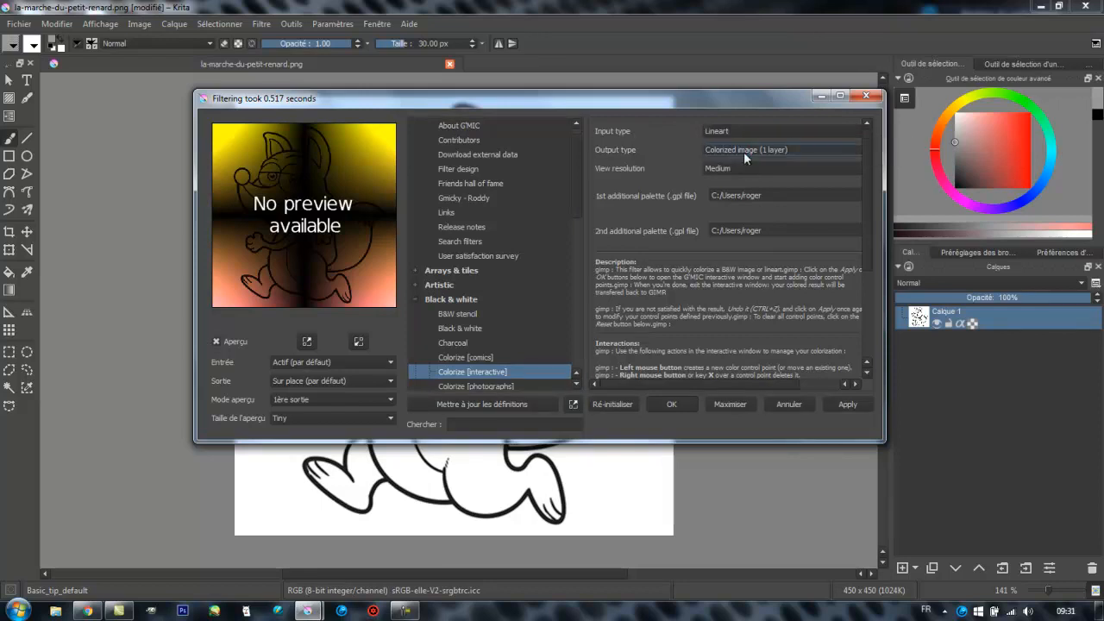
left_click(745, 152)
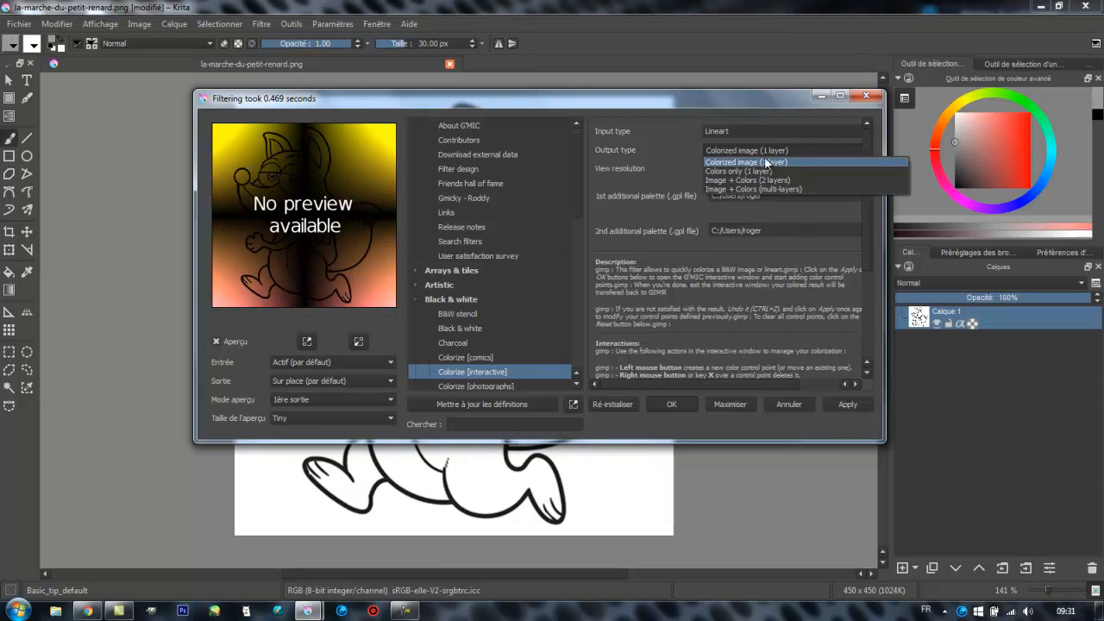
left_click(764, 160)
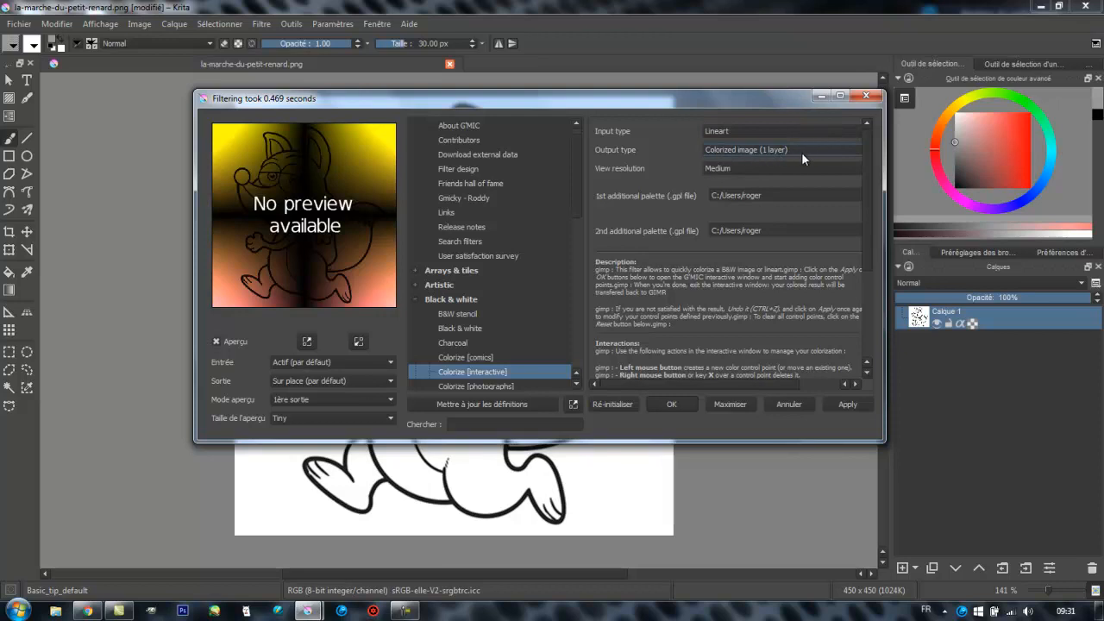
left_click(671, 403)
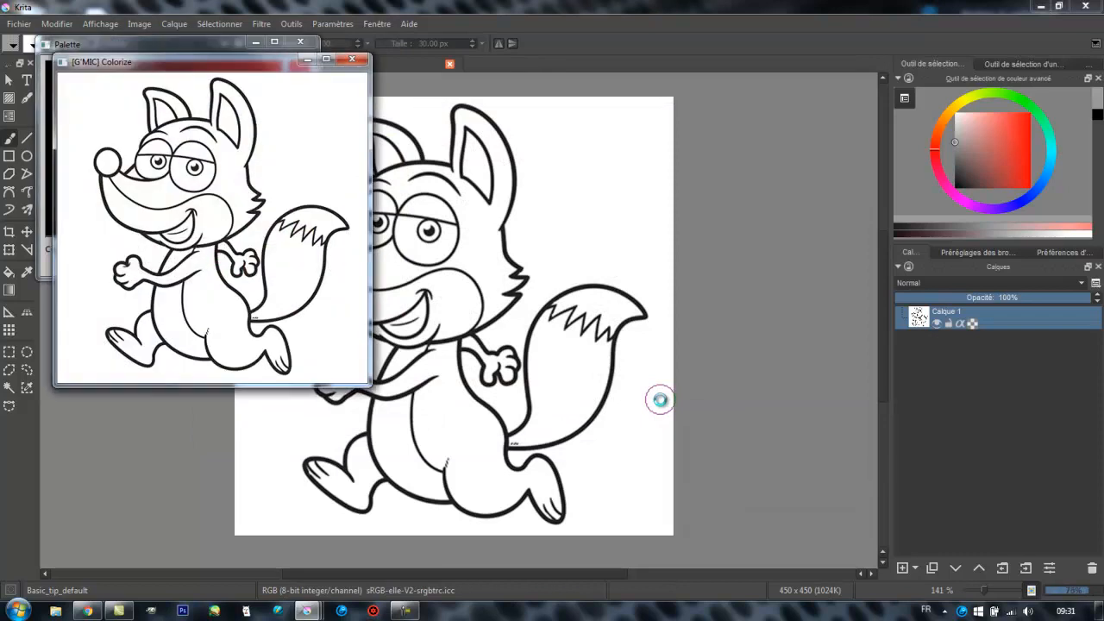
Step: Arrange the Colorize and Palette windows side by side so that both are fully accessible
left_click_drag(238, 68, 702, 91)
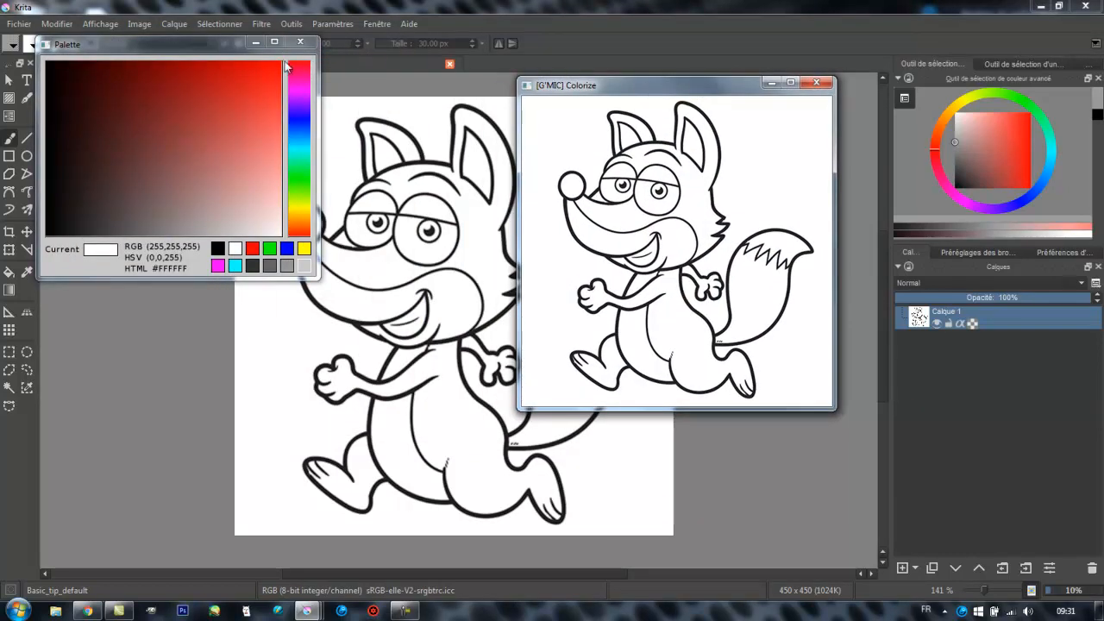
left_click_drag(222, 44, 341, 117)
left_click_drag(366, 130, 336, 137)
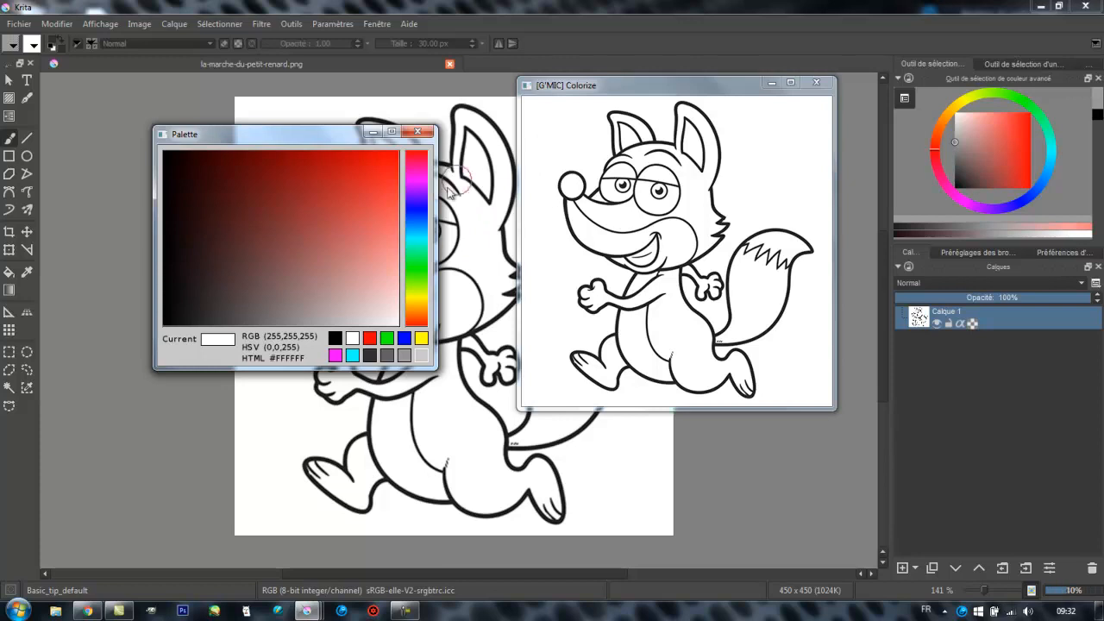
Step: Choose light green #AEF59F and place colour control points near the four corners of the background around the fox
left_click(403, 356)
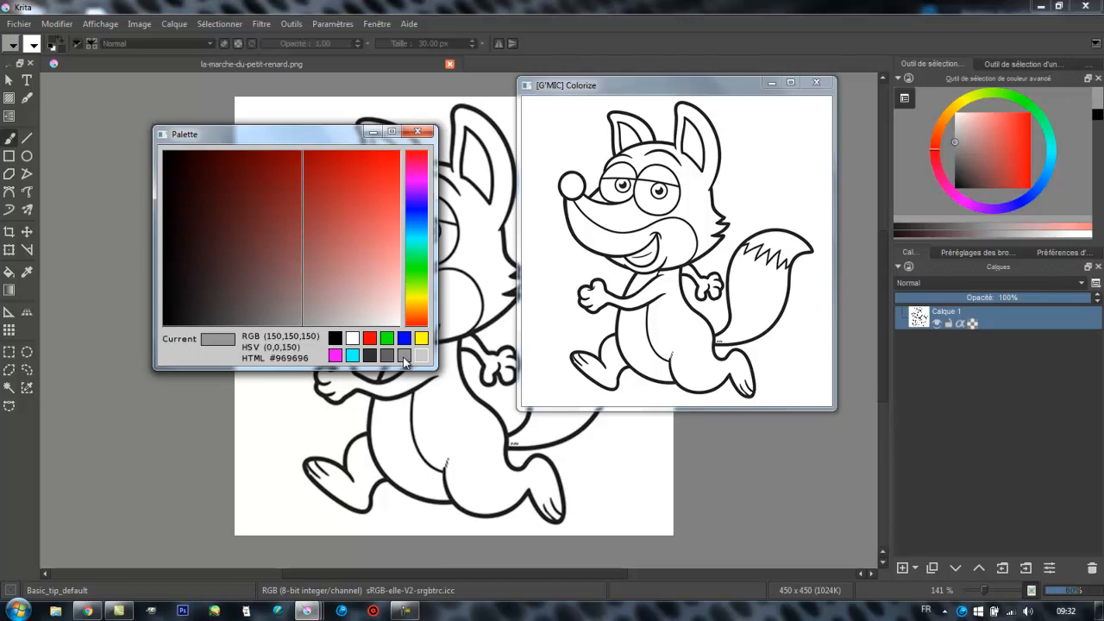
left_click(417, 274)
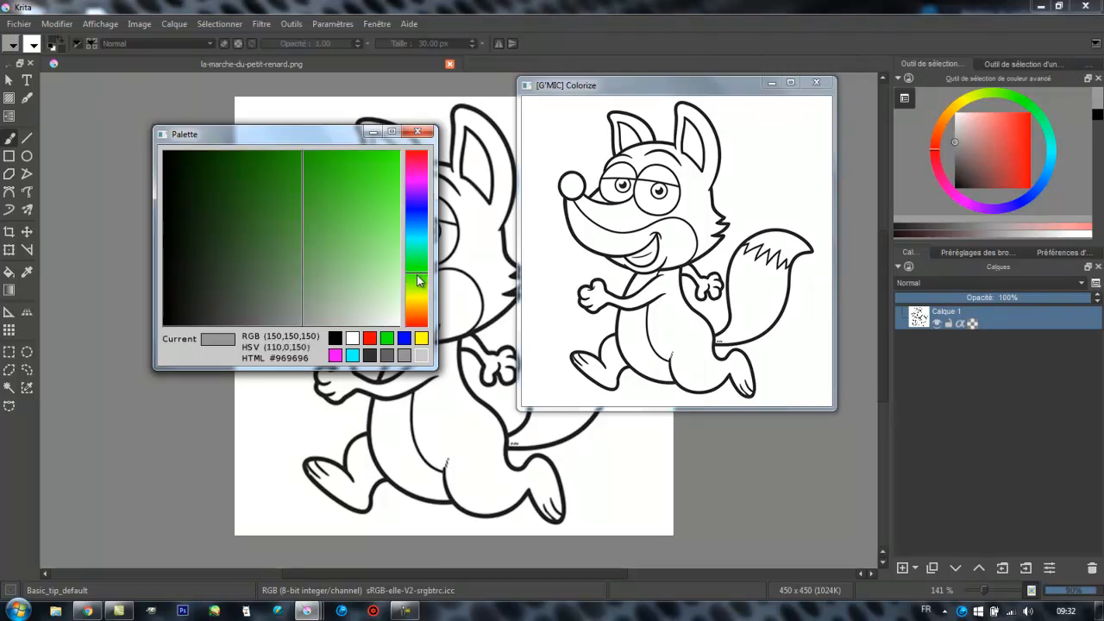
left_click(391, 266)
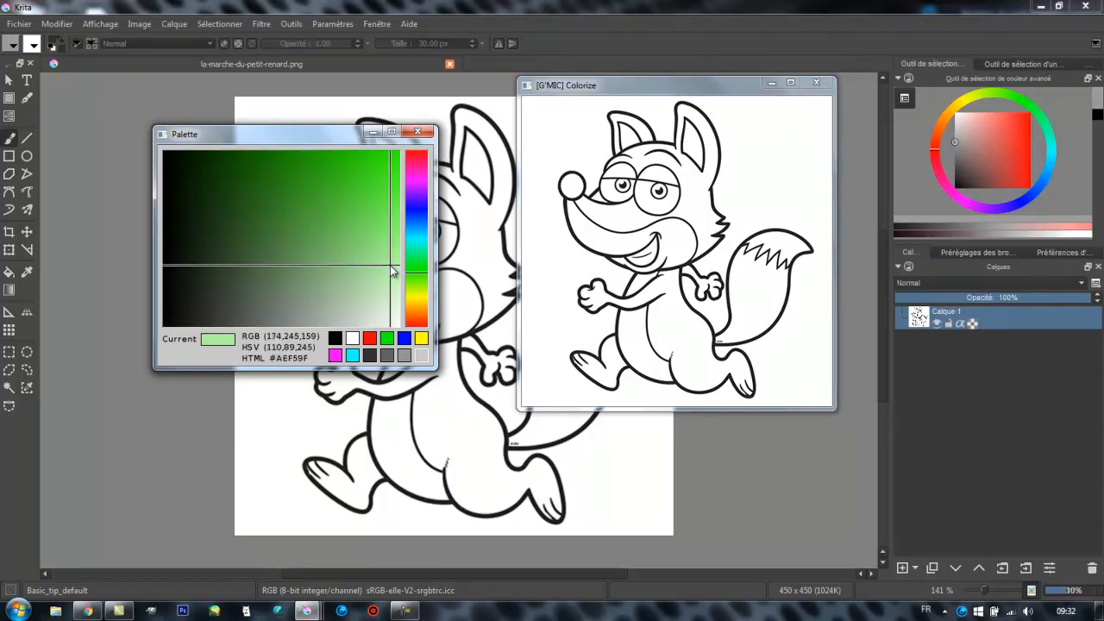
left_click(553, 134)
left_click(551, 129)
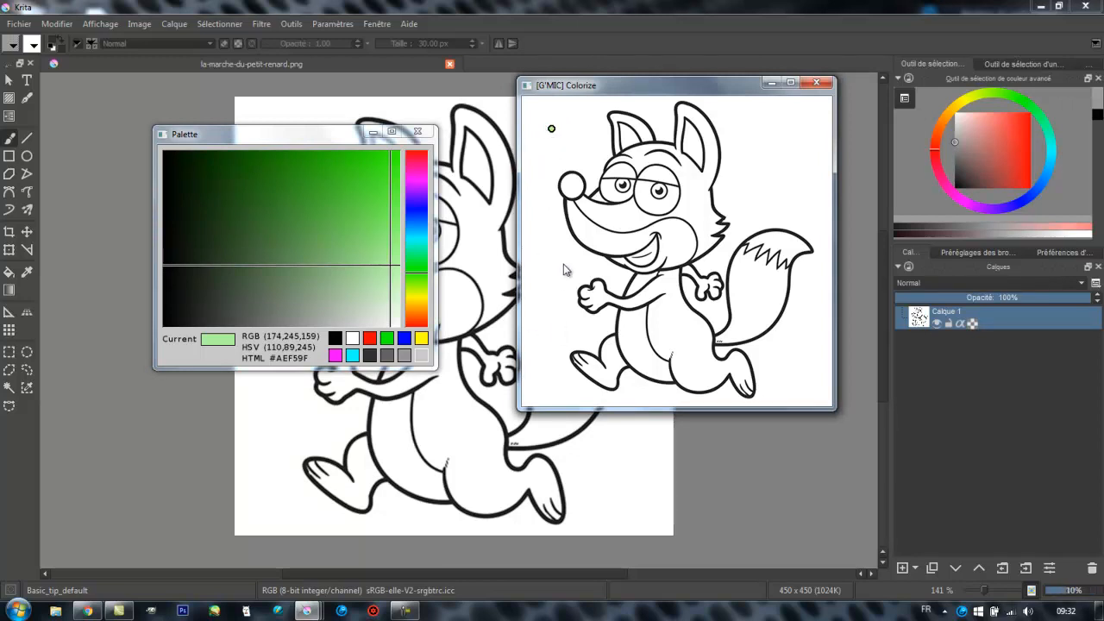
left_click(760, 147)
left_click(801, 354)
left_click(545, 362)
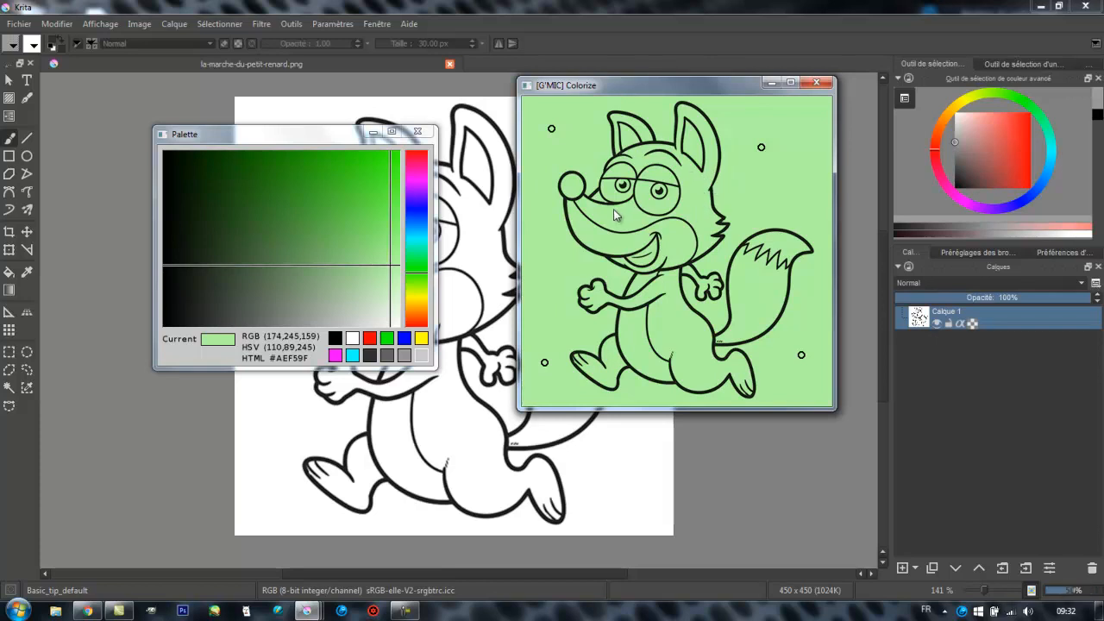
Step: Choose bright orange #F3880A as the current colour for the fox's fur
left_click(416, 305)
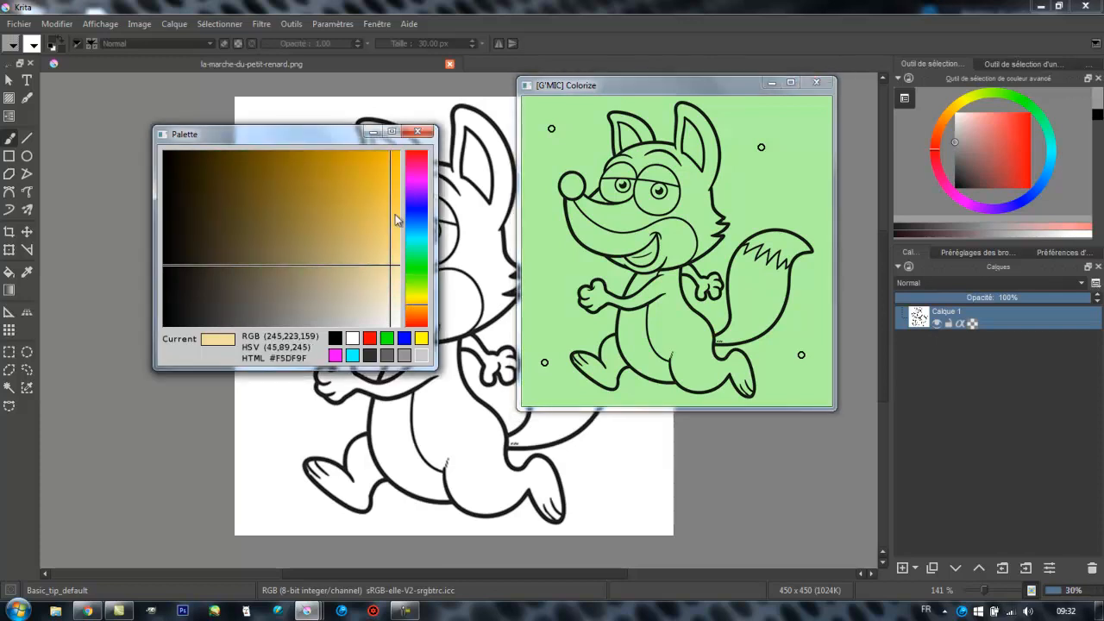
left_click(365, 160)
left_click(354, 166)
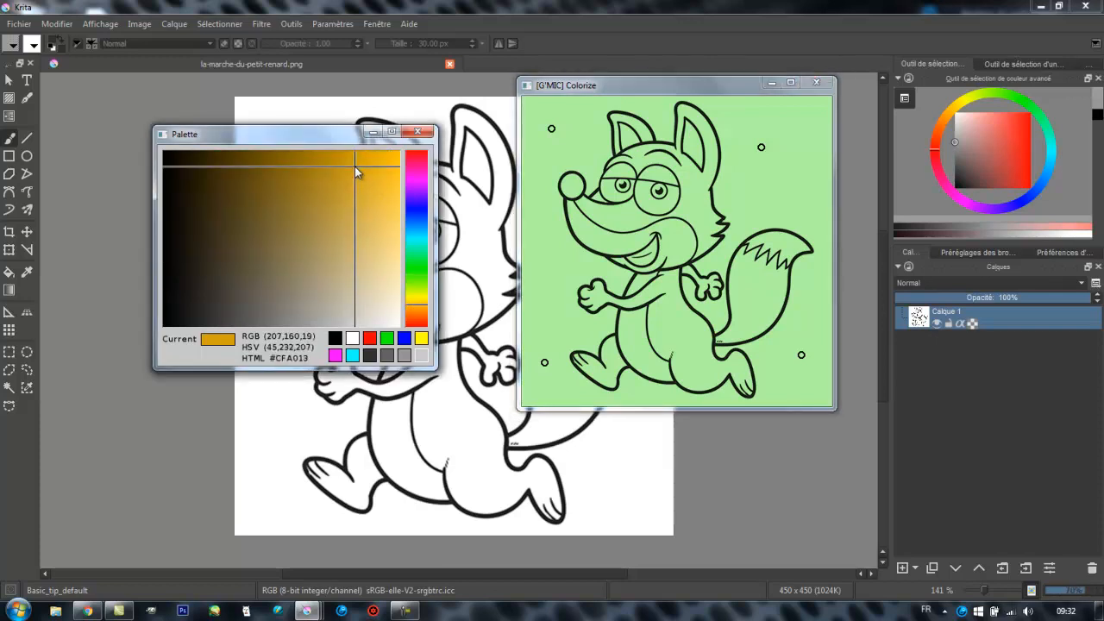
left_click(419, 314)
left_click(420, 317)
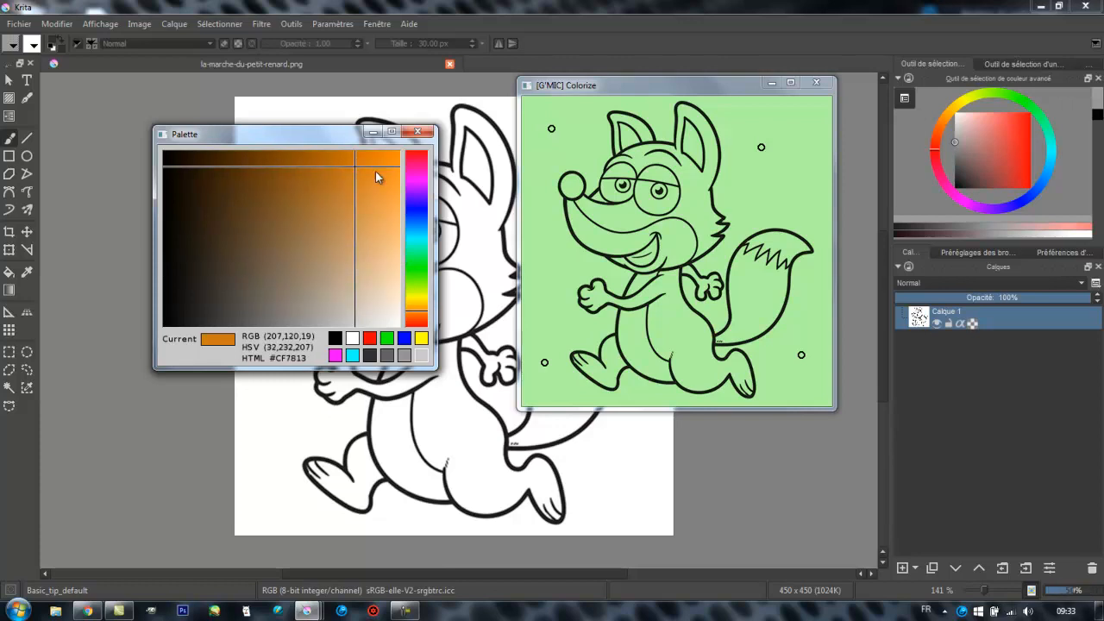
left_click(382, 159)
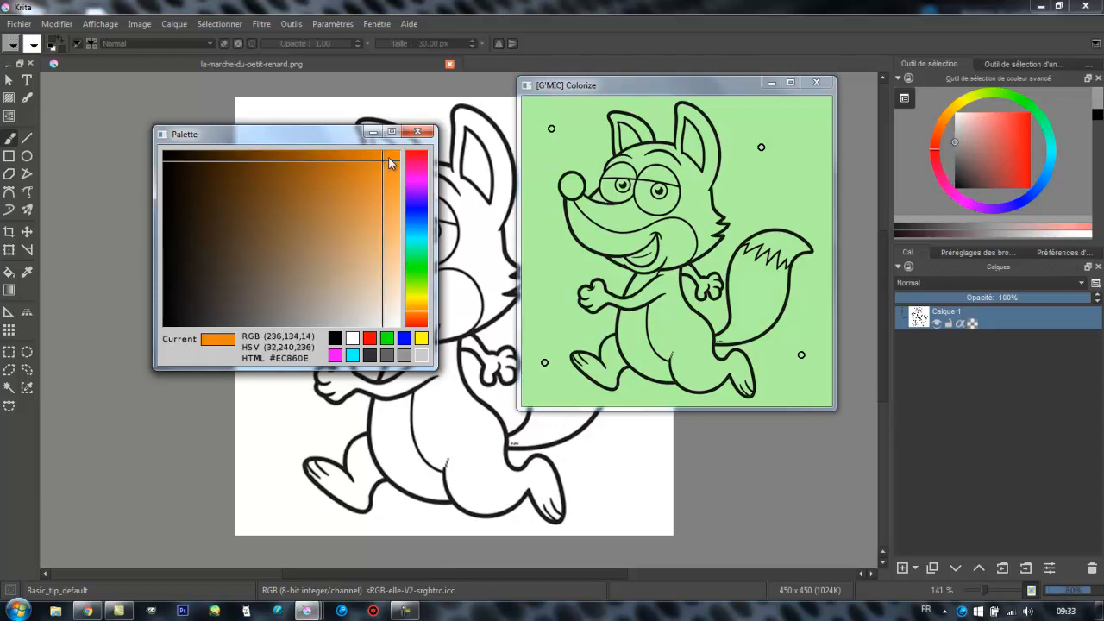
left_click(388, 156)
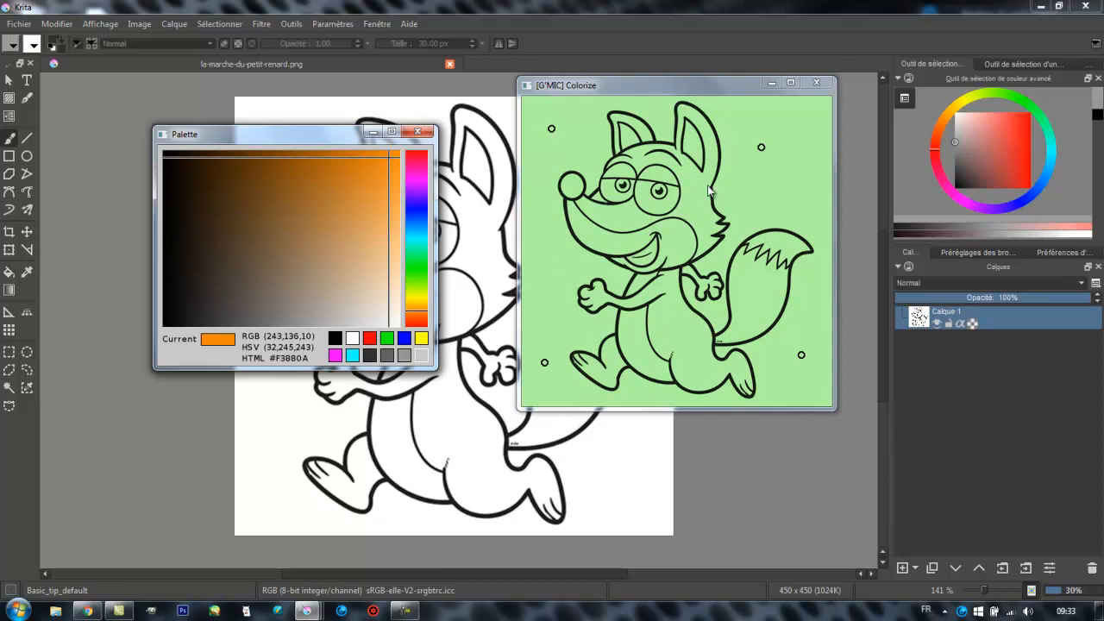
Step: Place orange control points on the outer ears, face, snout, body, both hands, foot and tail of the fox
left_click(643, 128)
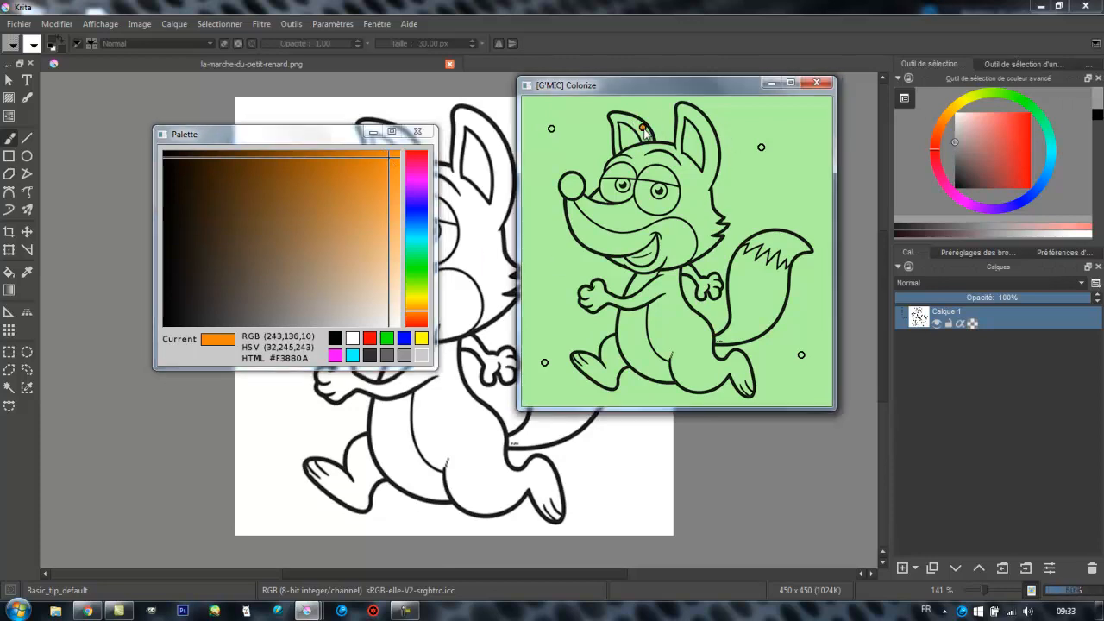
left_click(692, 114)
left_click(692, 210)
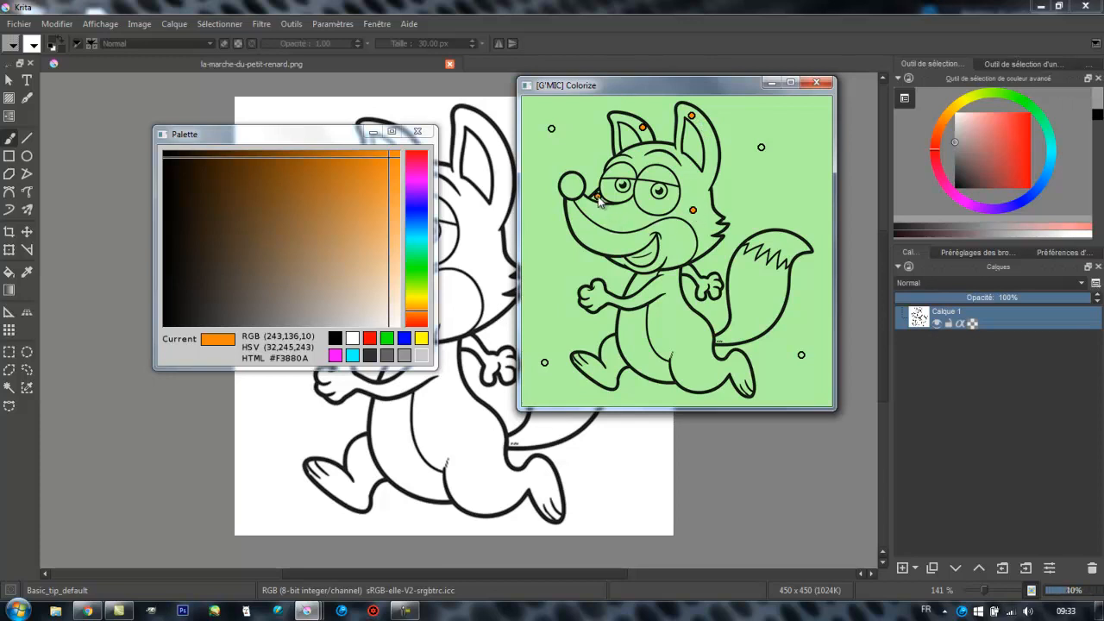
left_click(672, 314)
left_click(597, 292)
left_click(610, 355)
left_click_drag(705, 280, 703, 281)
left_click(751, 296)
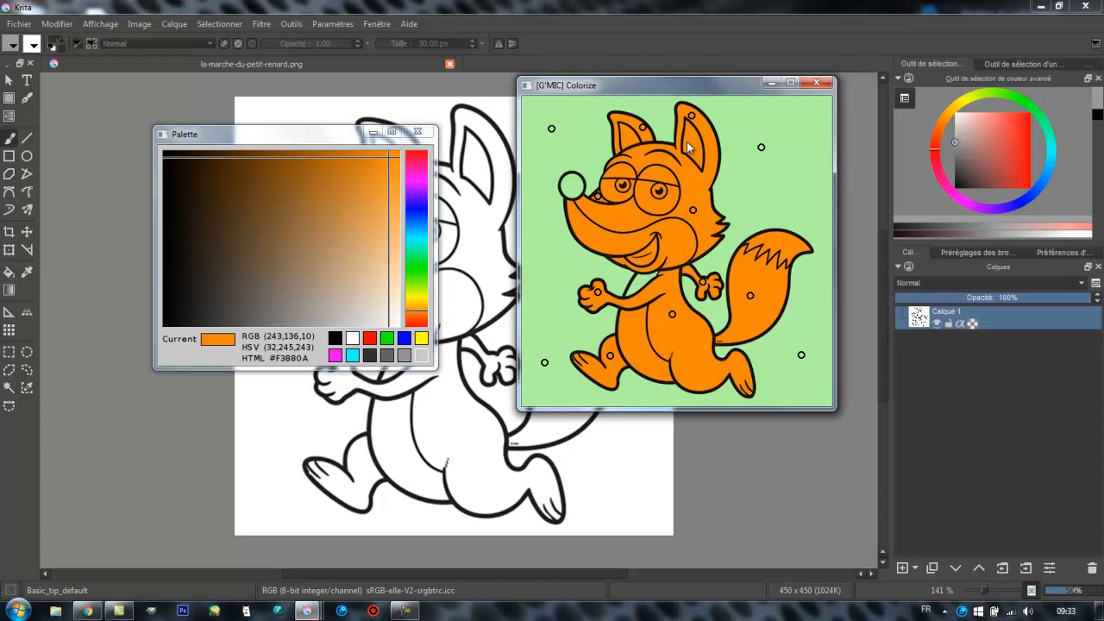
Step: Choose light peach #F2BF83 and place control points on the muzzle, inner ears, chest, belly and tail tip
left_click(376, 217)
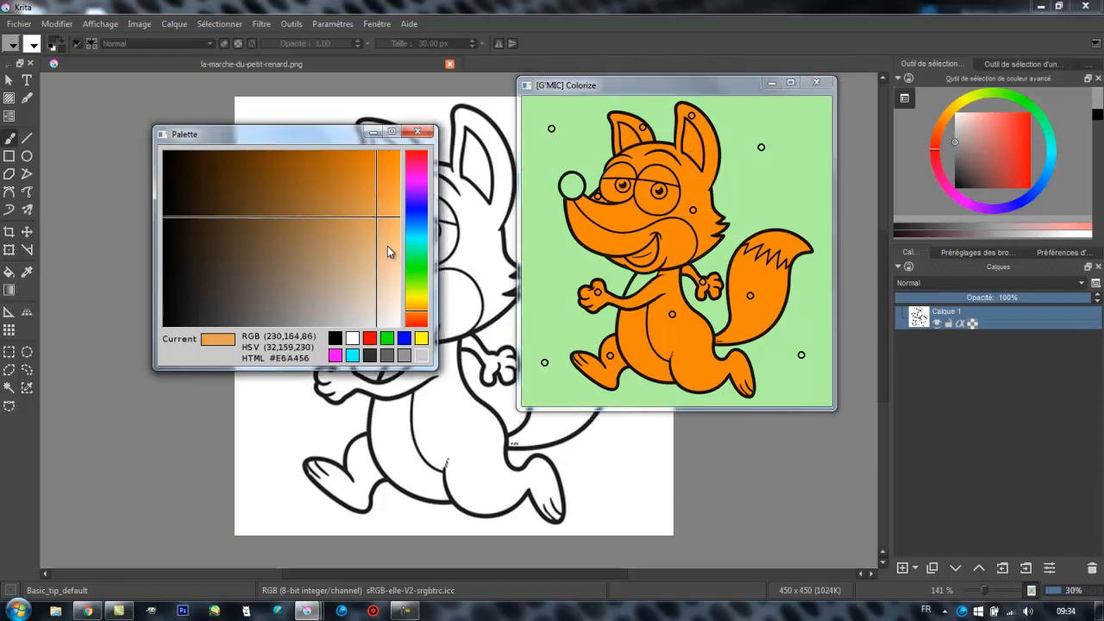
left_click(387, 246)
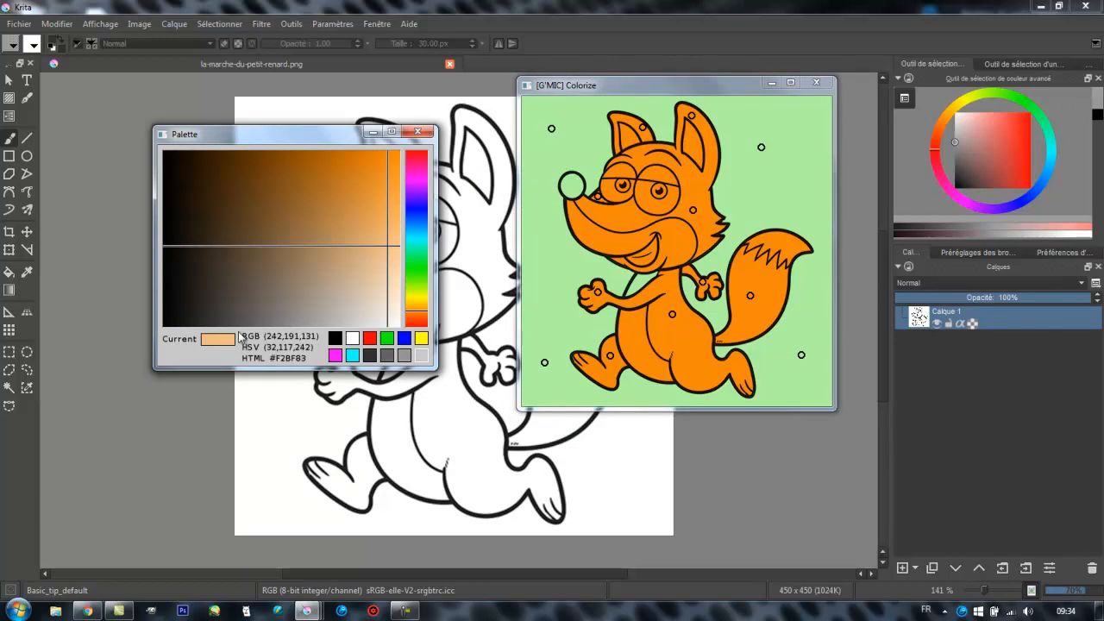
left_click(589, 232)
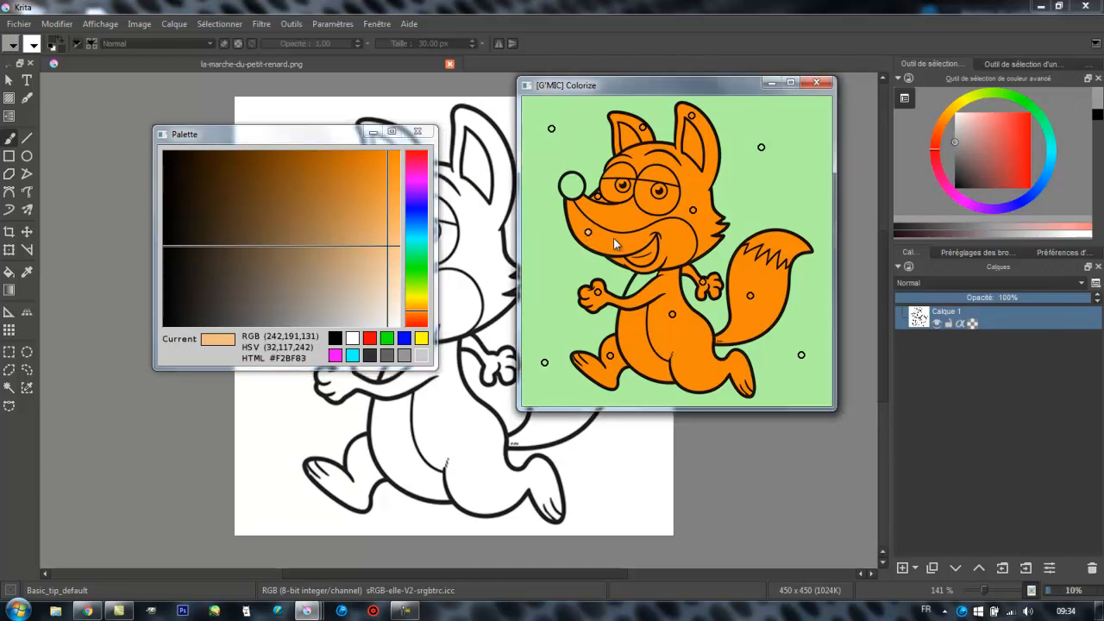
left_click(627, 137)
left_click(695, 143)
left_click(641, 280)
left_click(635, 340)
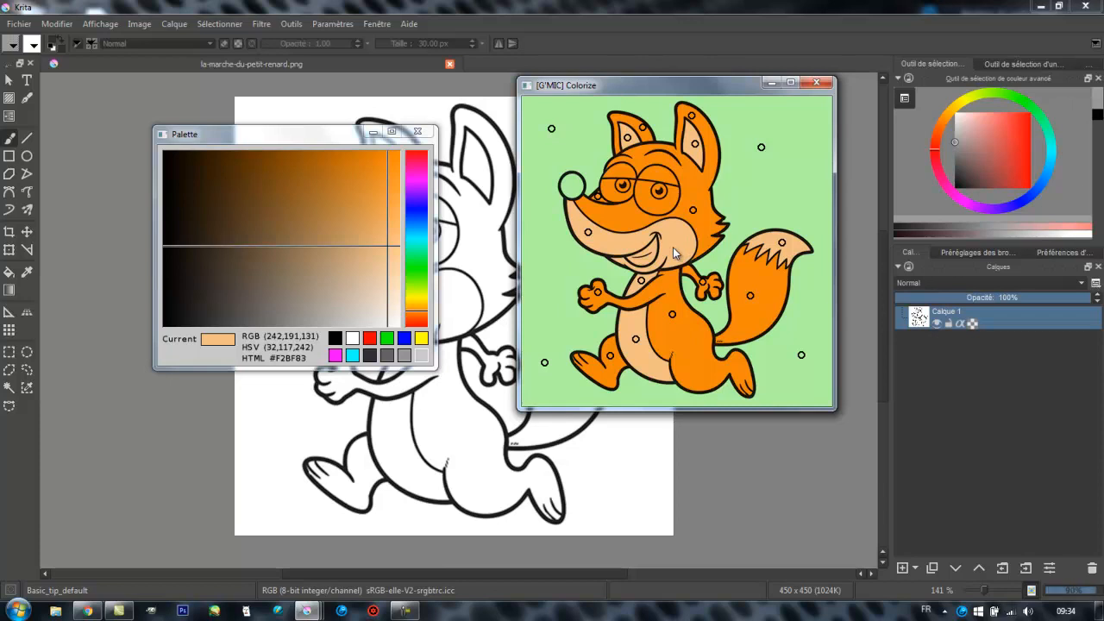
Step: Replace the light peach colour throughout the drawing with pale cream #F5E1B7
key("r")
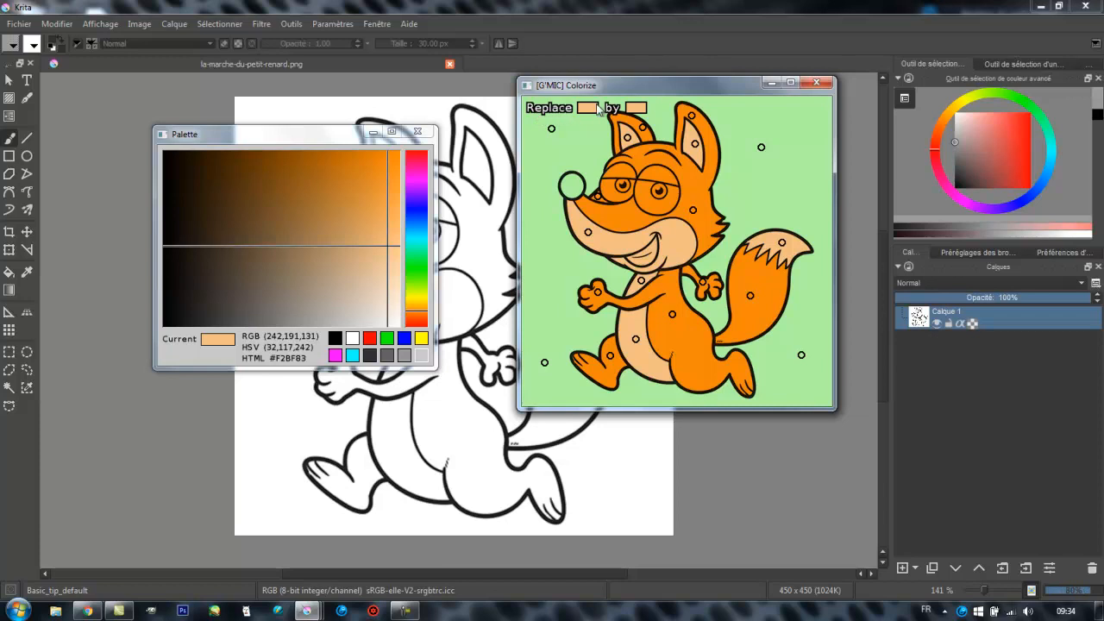
left_click_drag(390, 250, 384, 305)
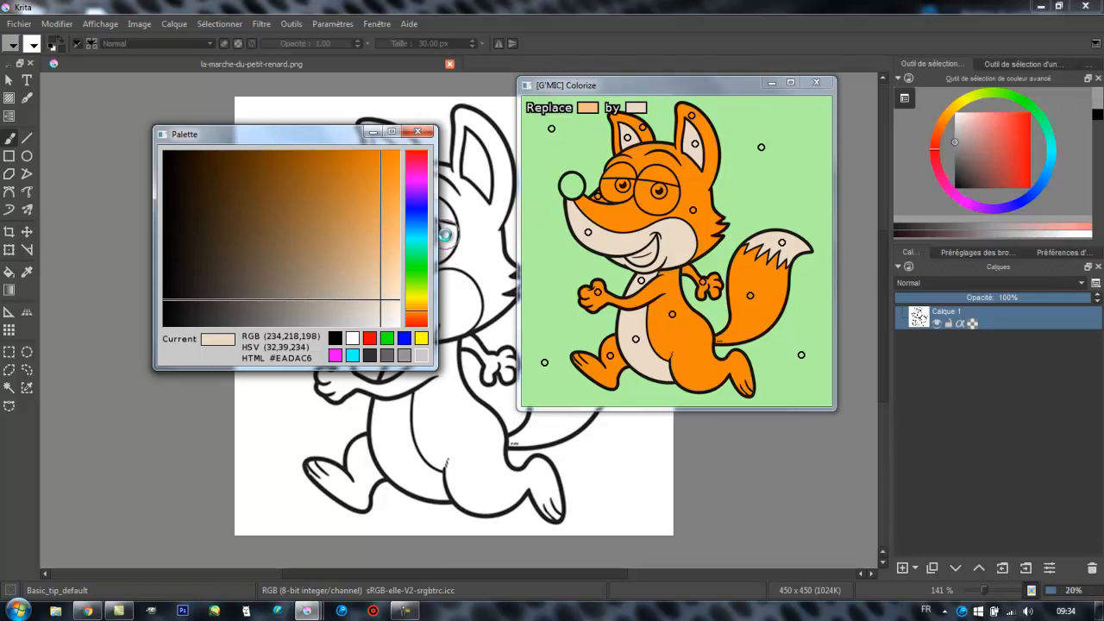
left_click(335, 345)
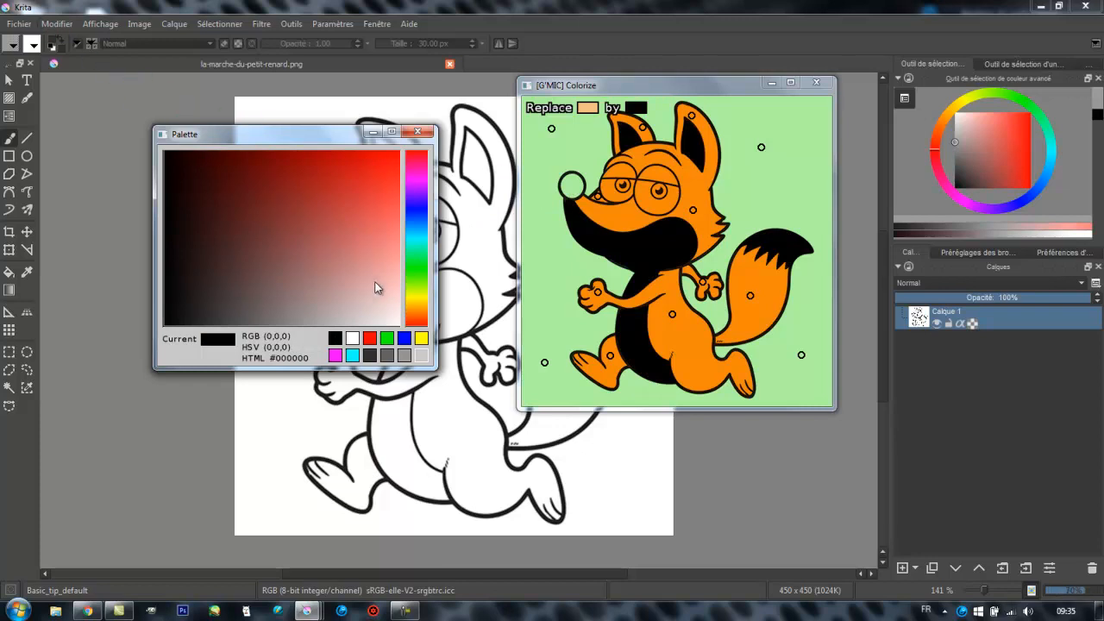
left_click(418, 303)
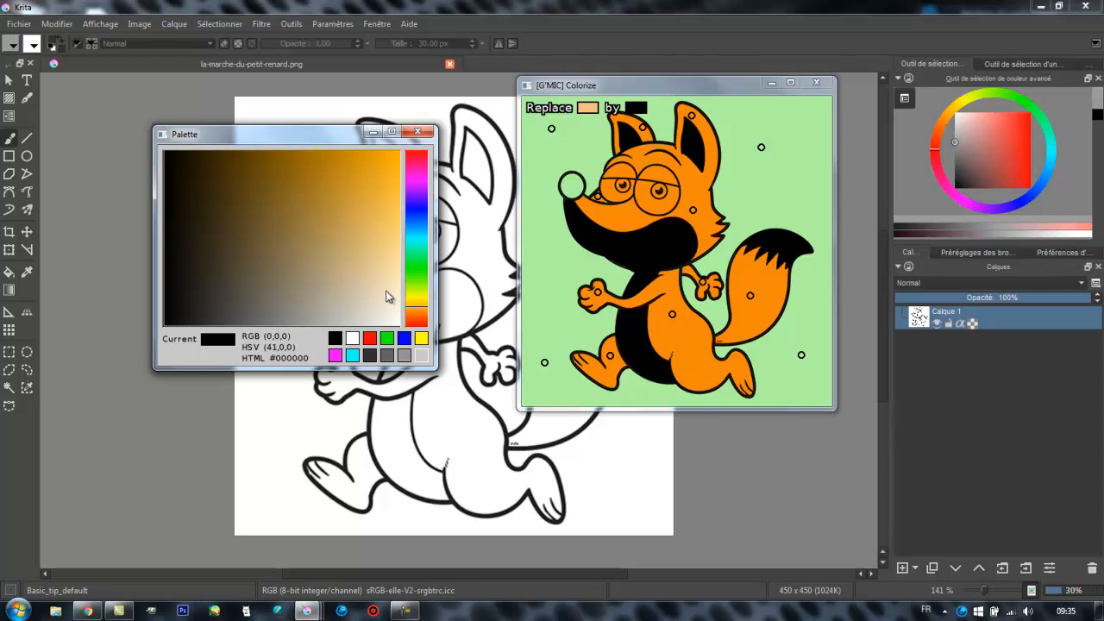
left_click(392, 282)
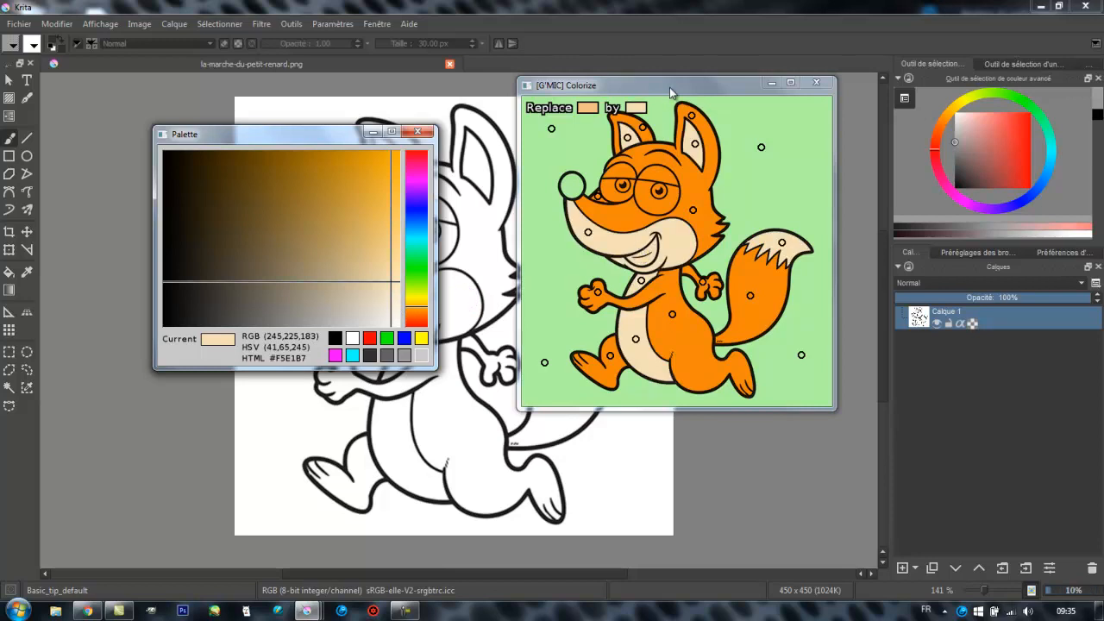
left_click(587, 108)
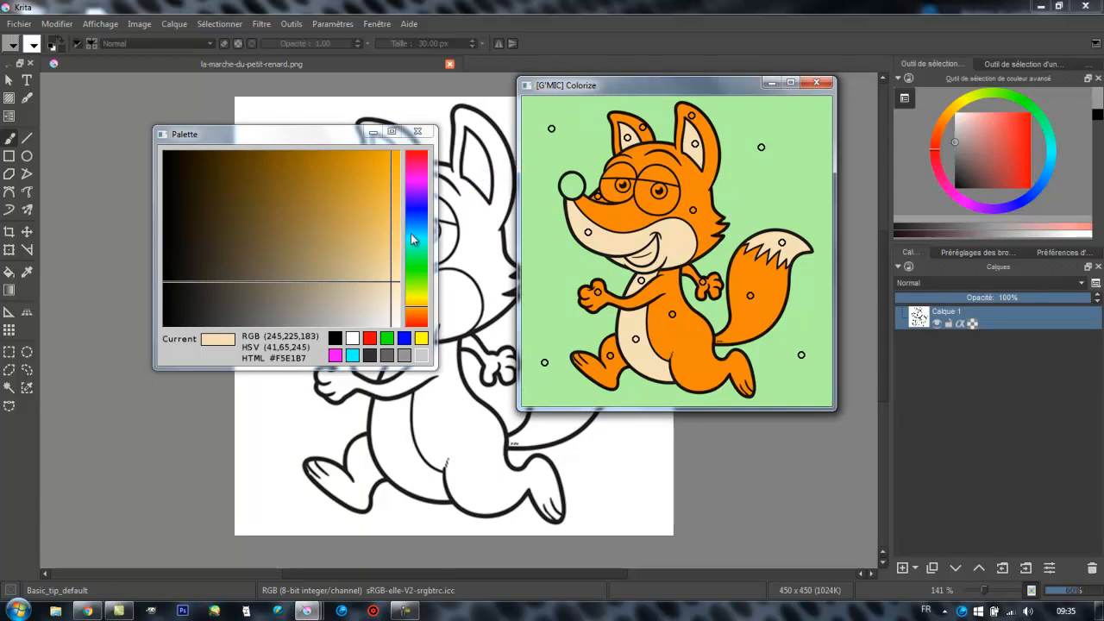
Step: Colour the fox's nose black #000000 and its teeth off-white #FCF6F6 with one control point each
left_click(336, 339)
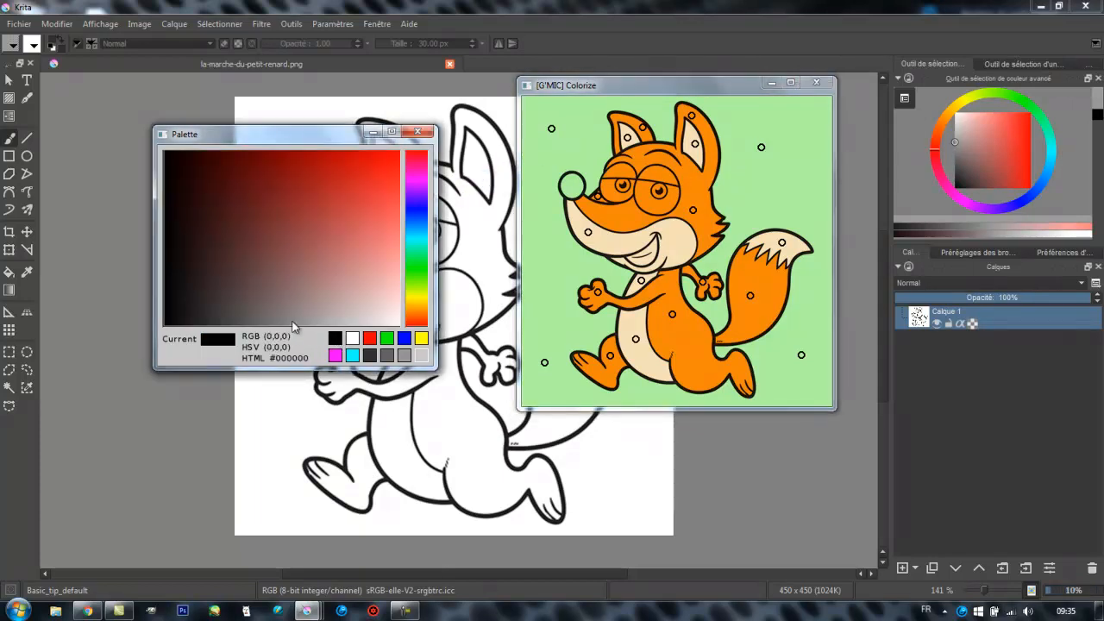
left_click(572, 187)
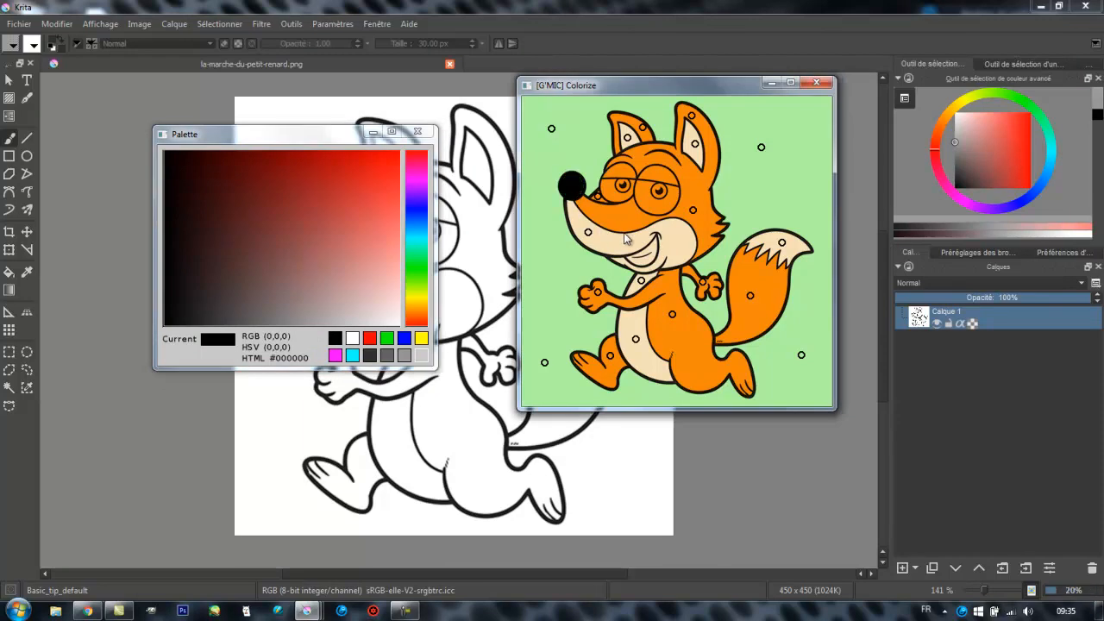
left_click(352, 338)
left_click_drag(390, 325, 397, 325)
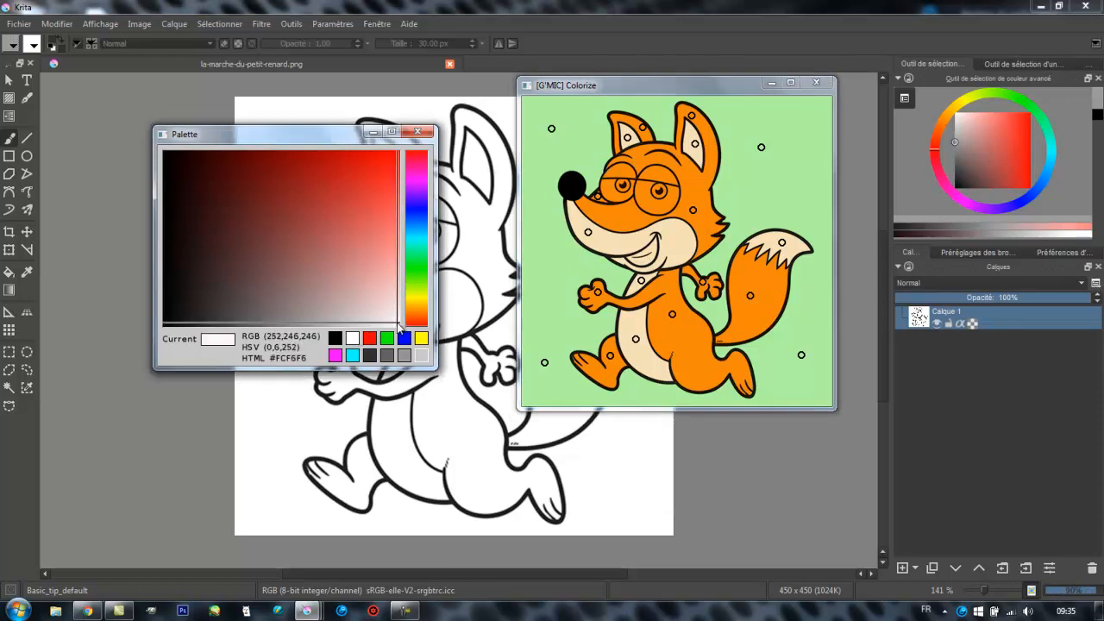
left_click(648, 252)
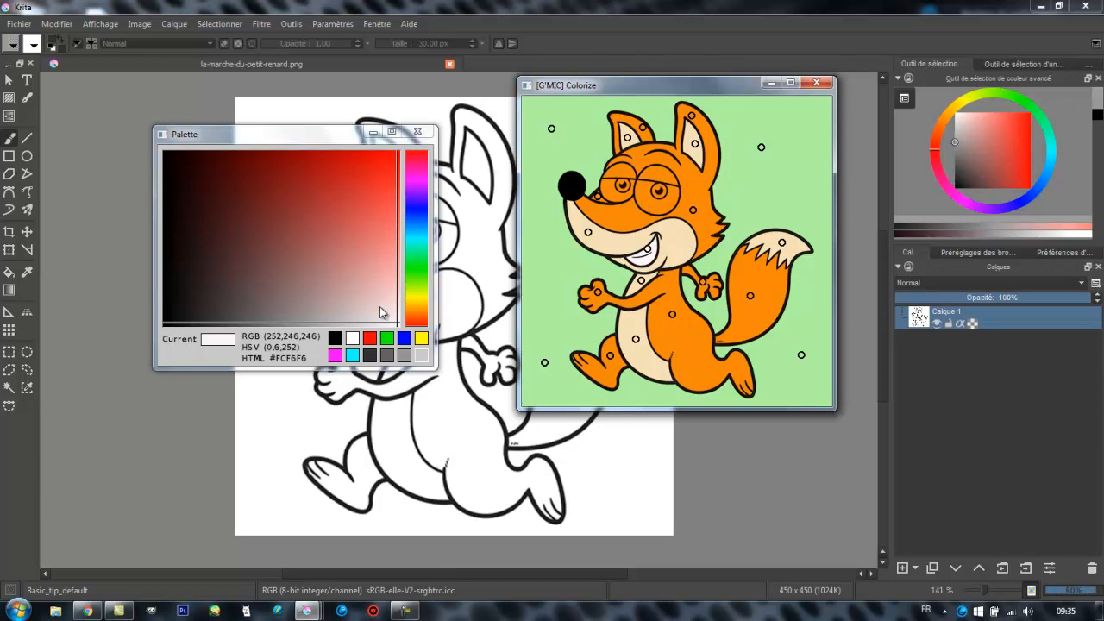
Step: Place control points in both eyes and colour them light grey #D8D7D7
left_click(381, 307)
left_click_drag(379, 309, 342, 328)
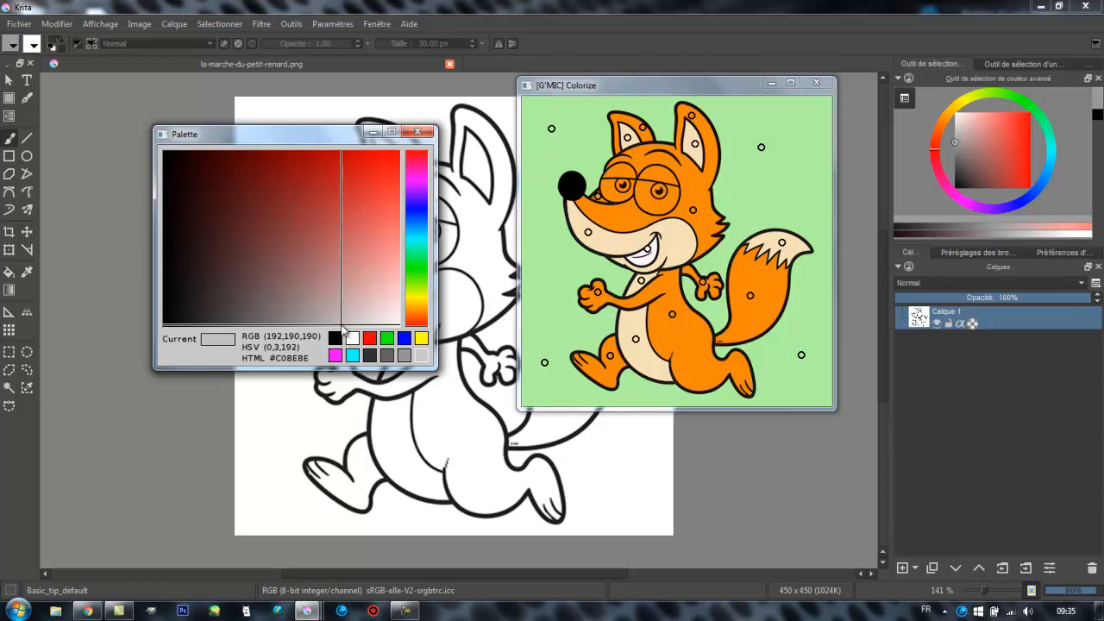
left_click(610, 188)
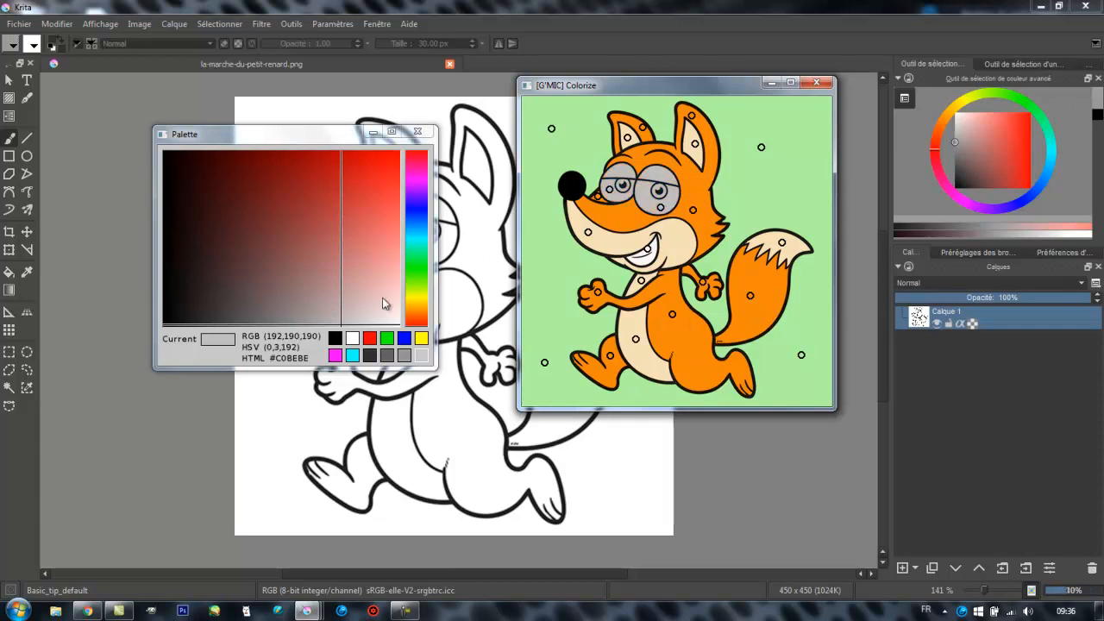
left_click(355, 325)
left_click_drag(355, 328, 363, 325)
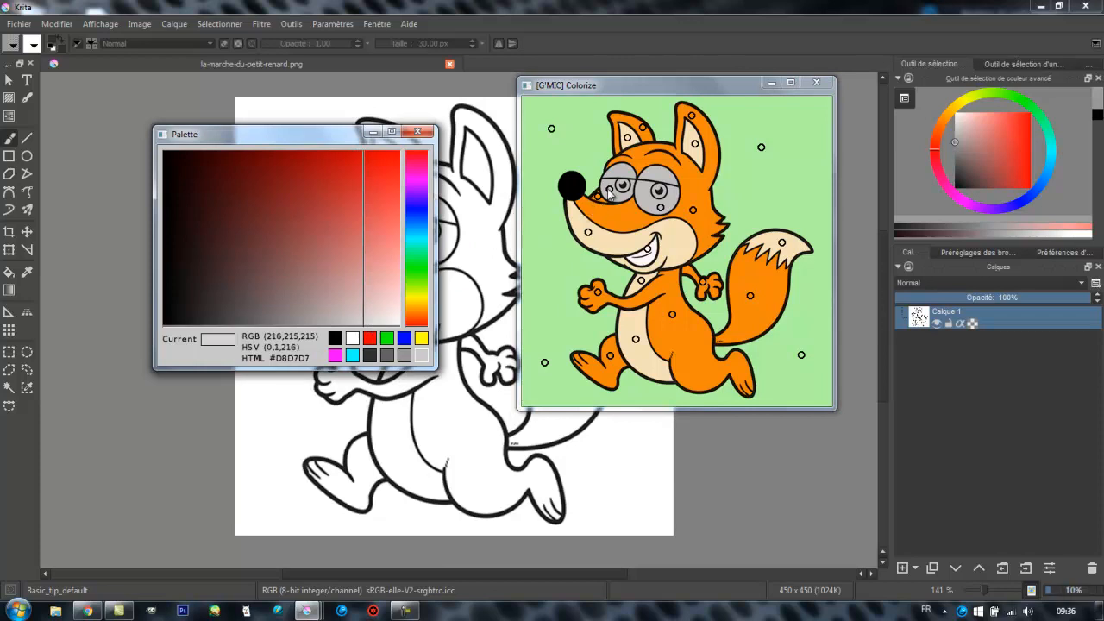
left_click_drag(609, 191, 610, 196)
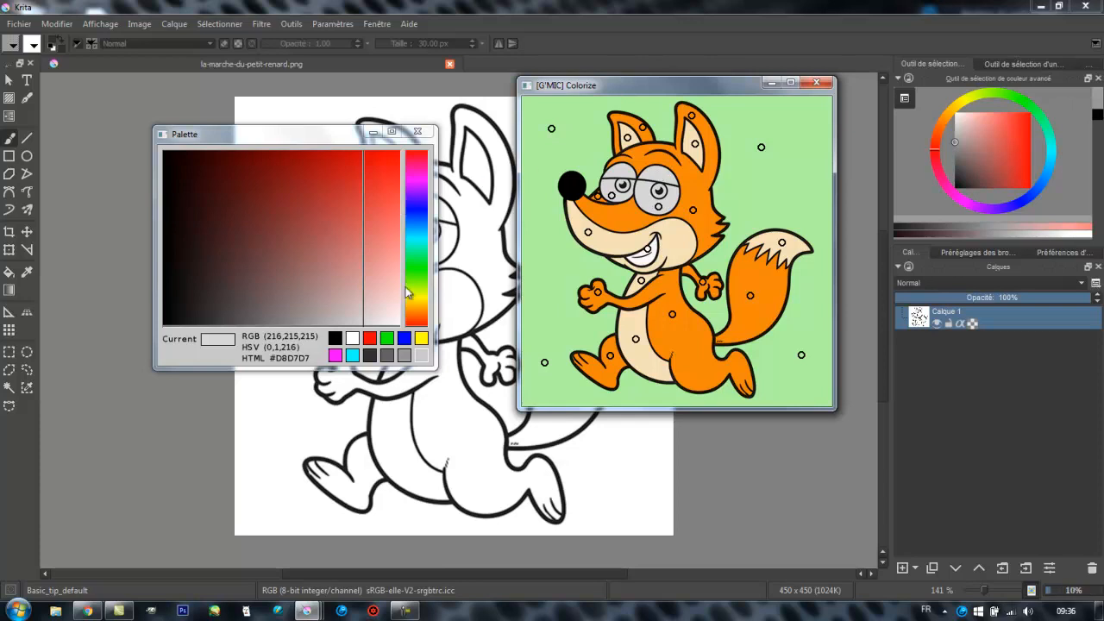
Step: Choose brown #AF500B and place a control point on each of the fox's upper eyelids
left_click(420, 303)
left_click_drag(420, 310, 422, 319)
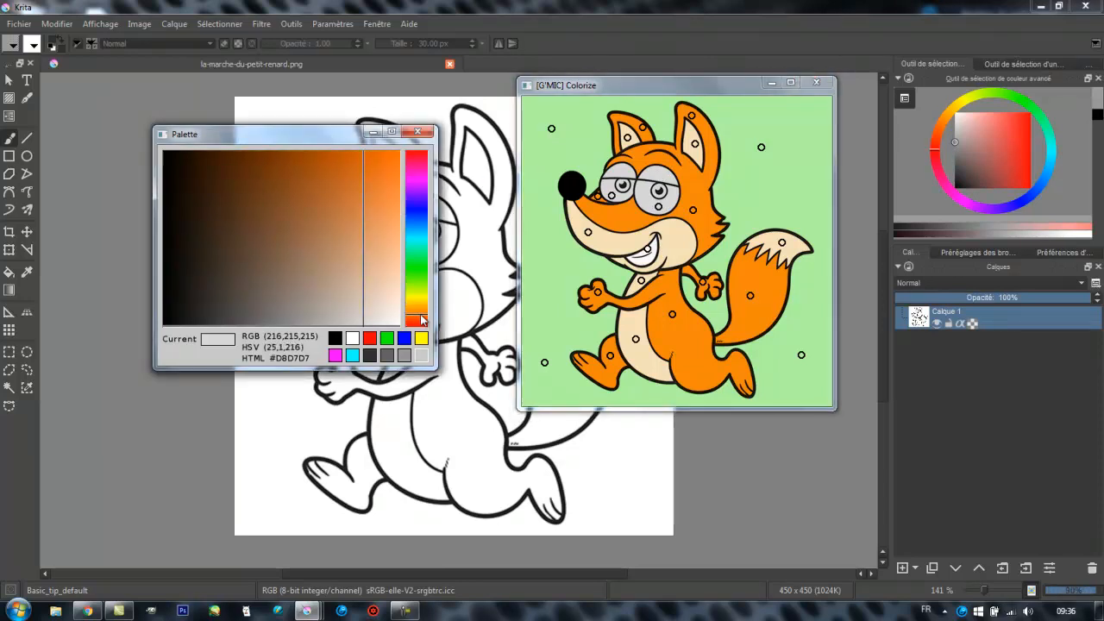
left_click(327, 160)
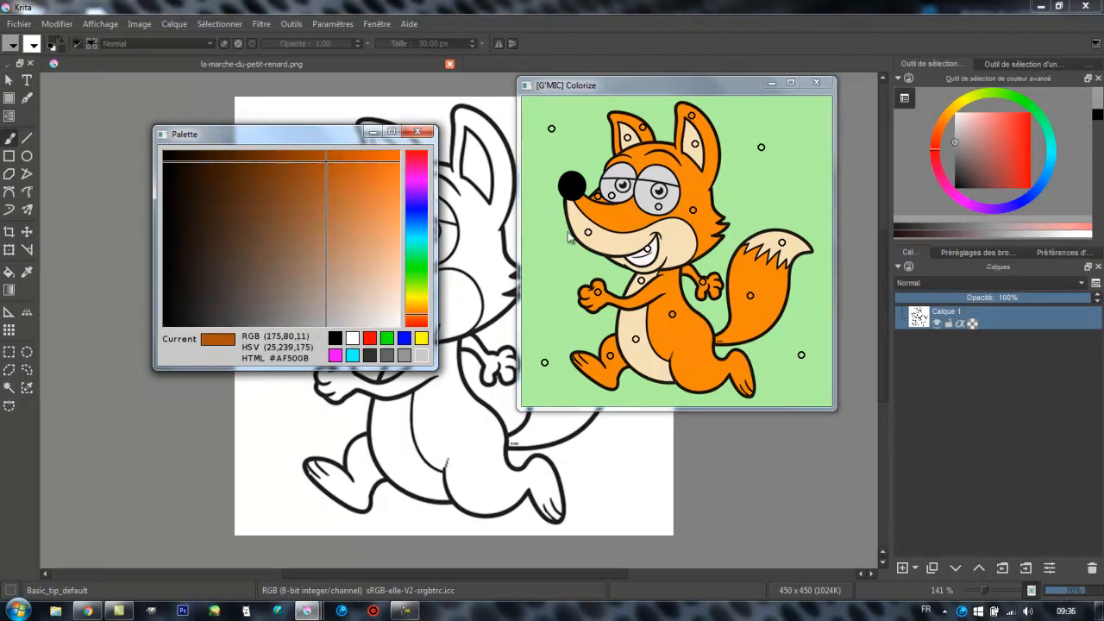
left_click(618, 175)
left_click(658, 175)
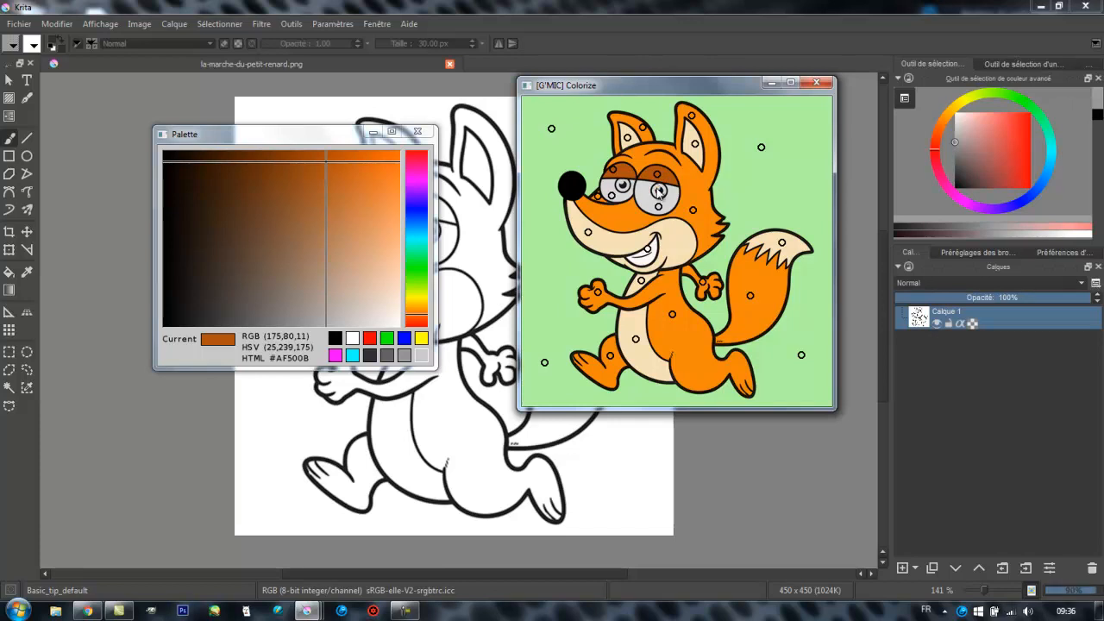
Step: Choose pale turquoise #9FD7D3 and place control points in the irises of both eyes
left_click(405, 338)
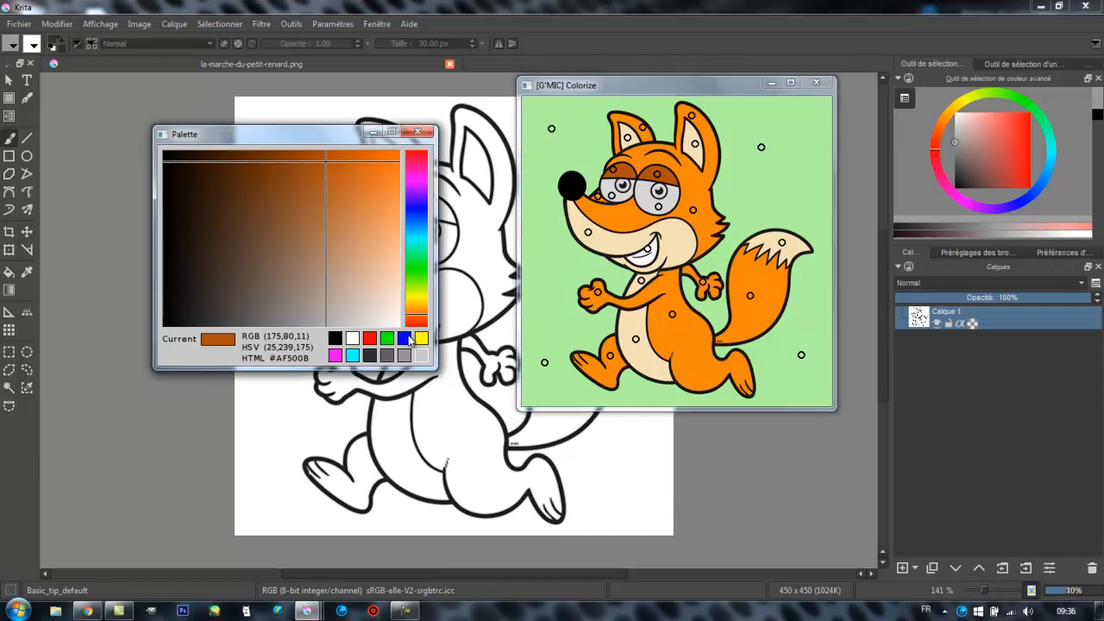
left_click(384, 276)
left_click_drag(385, 281, 362, 281)
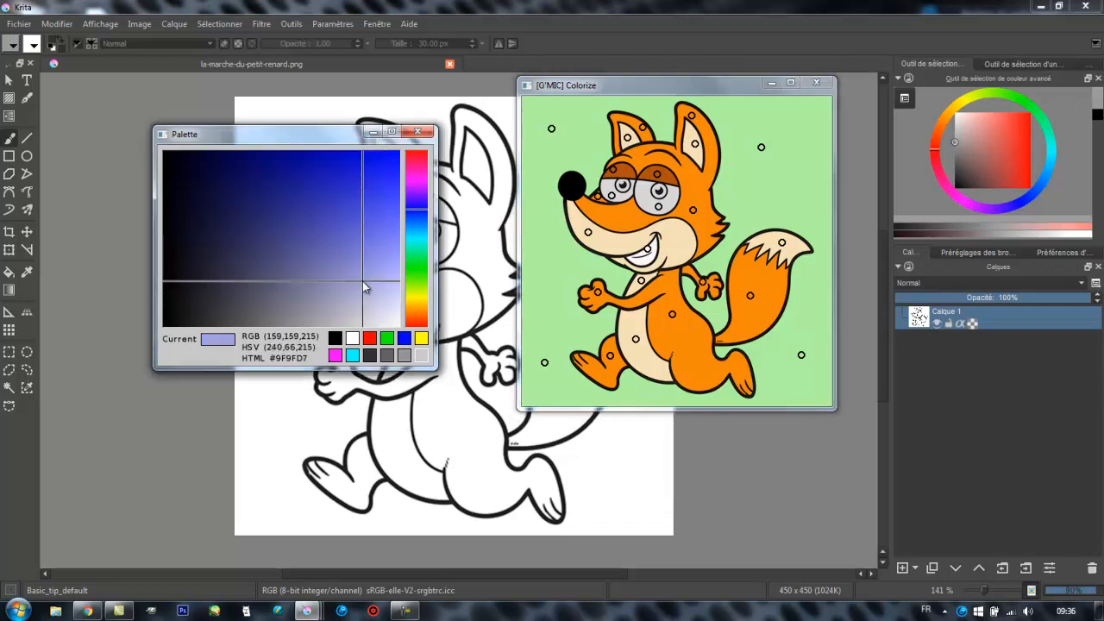
left_click(415, 242)
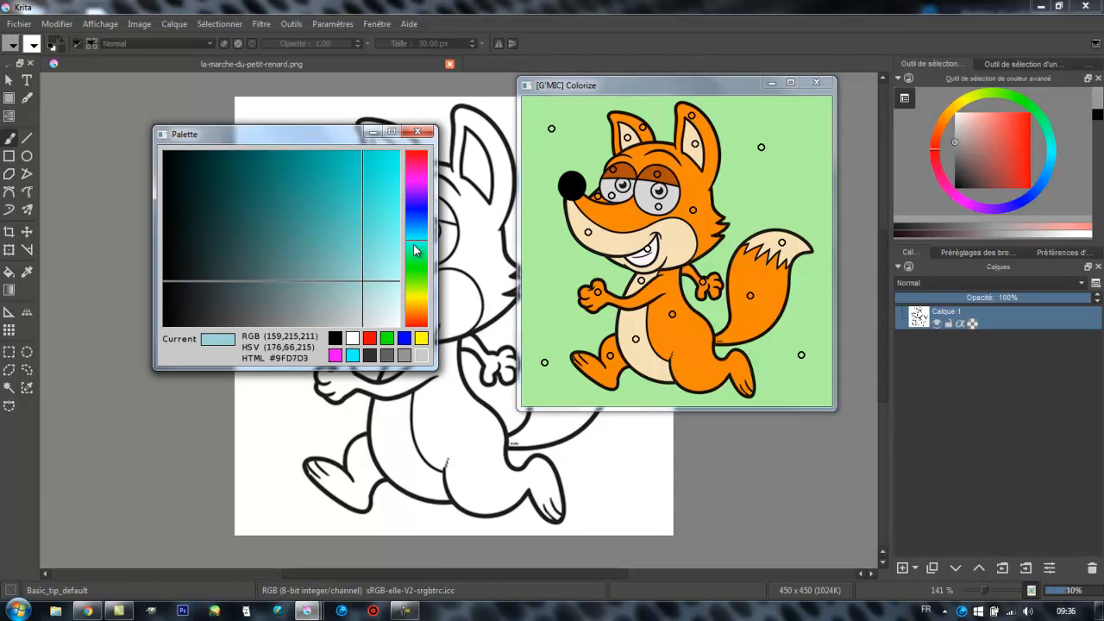
left_click(623, 187)
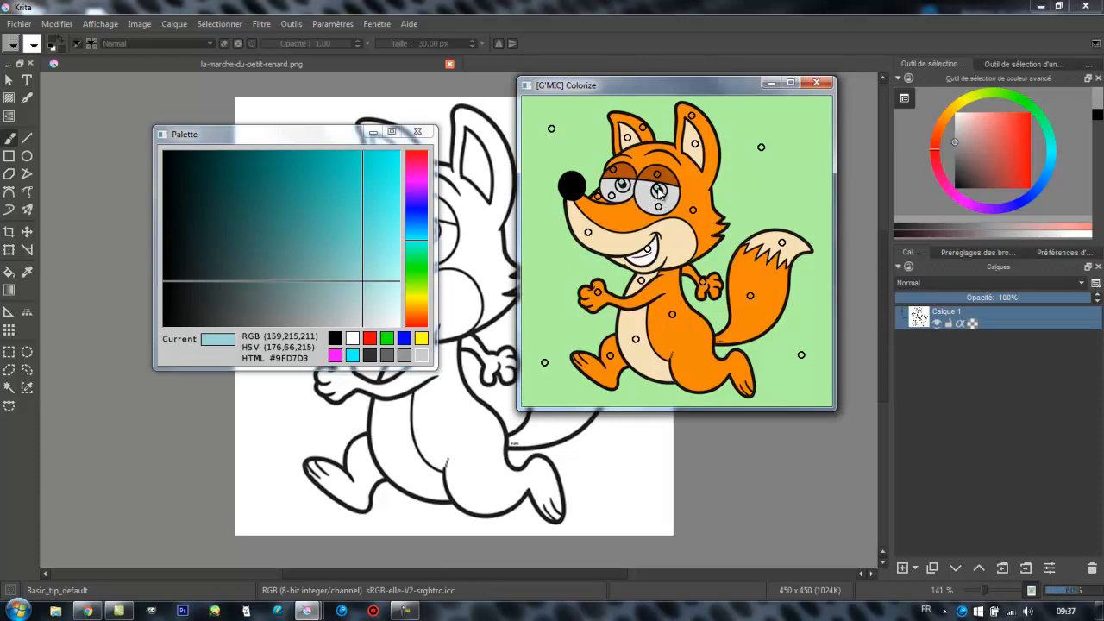
scroll(658, 192, "up", 2)
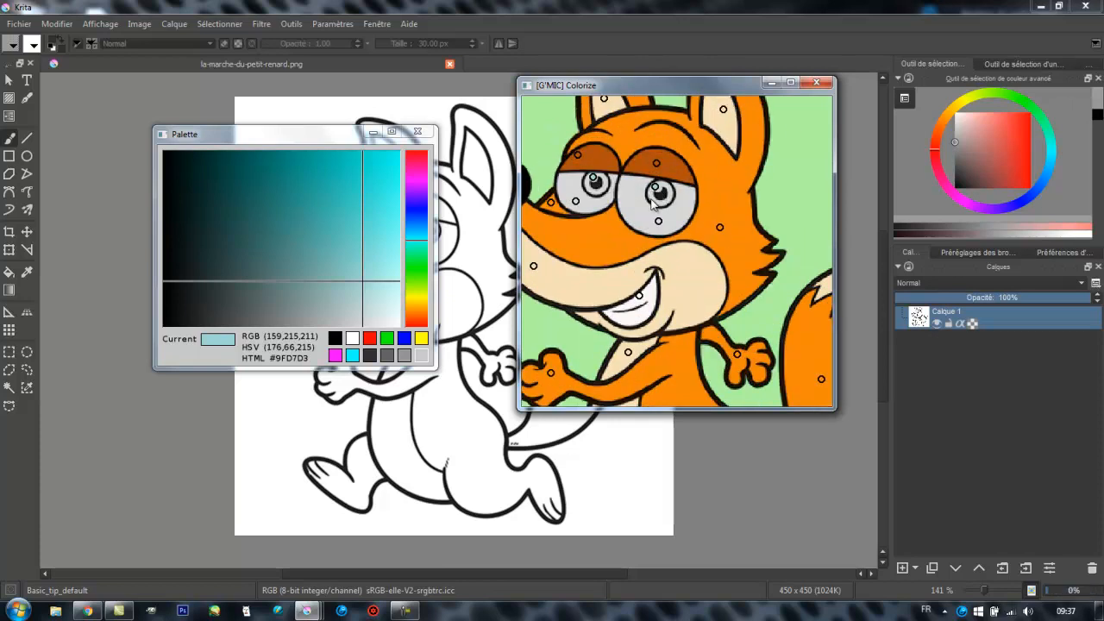
scroll(653, 204, "down", 1)
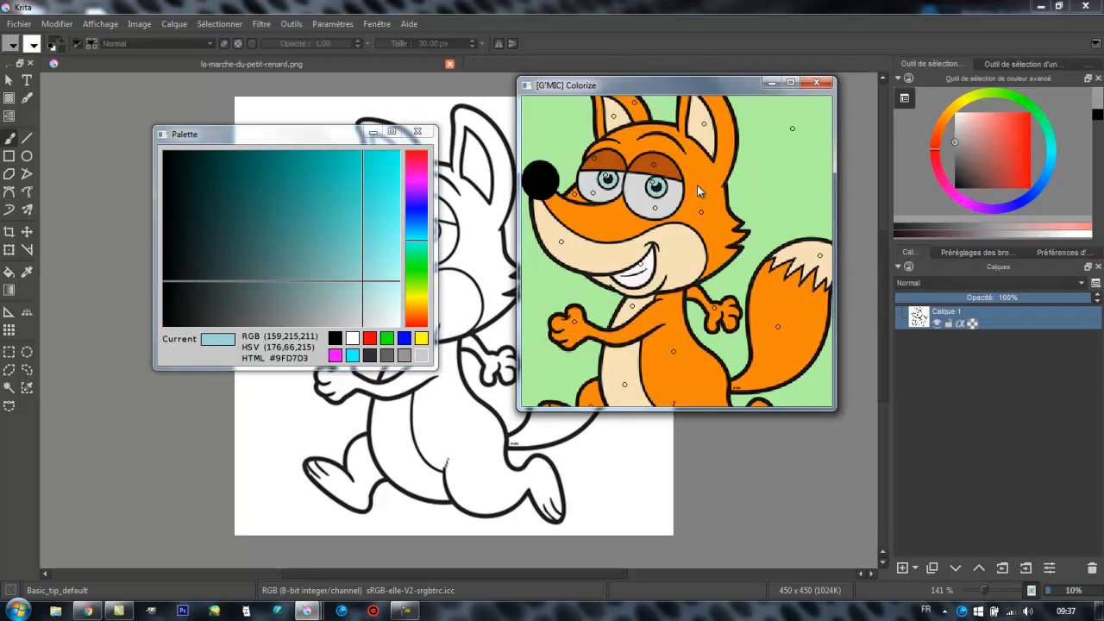
Step: Examine the colourised fox close up, checking how the colours meet the outlines around the ear
scroll(699, 192, "down", 2)
scroll(699, 191, "up", 1)
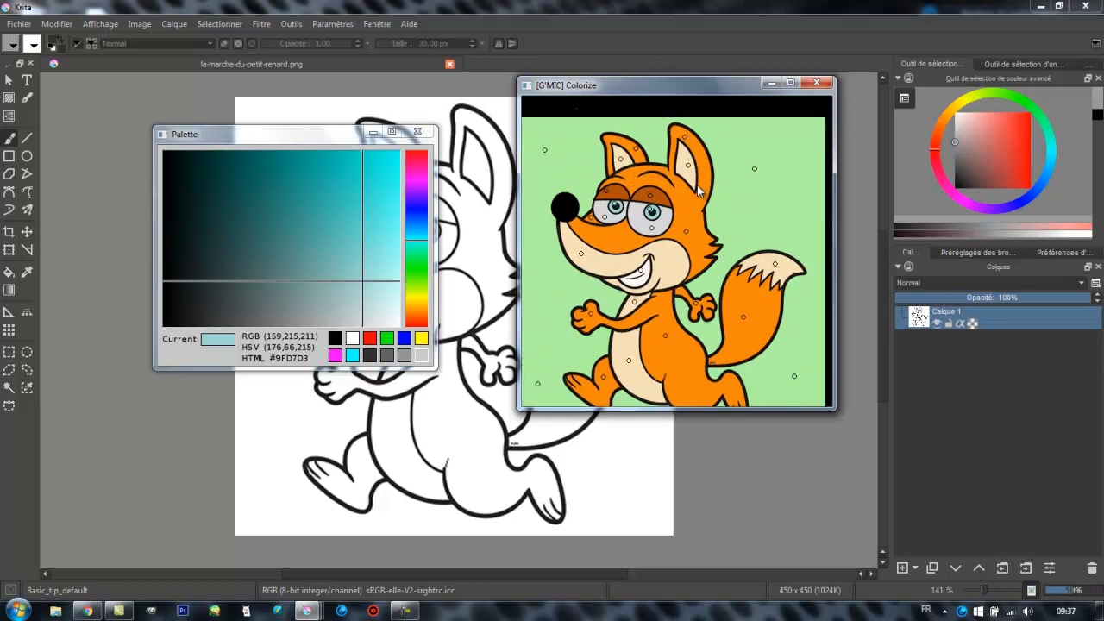
scroll(699, 192, "down", 1)
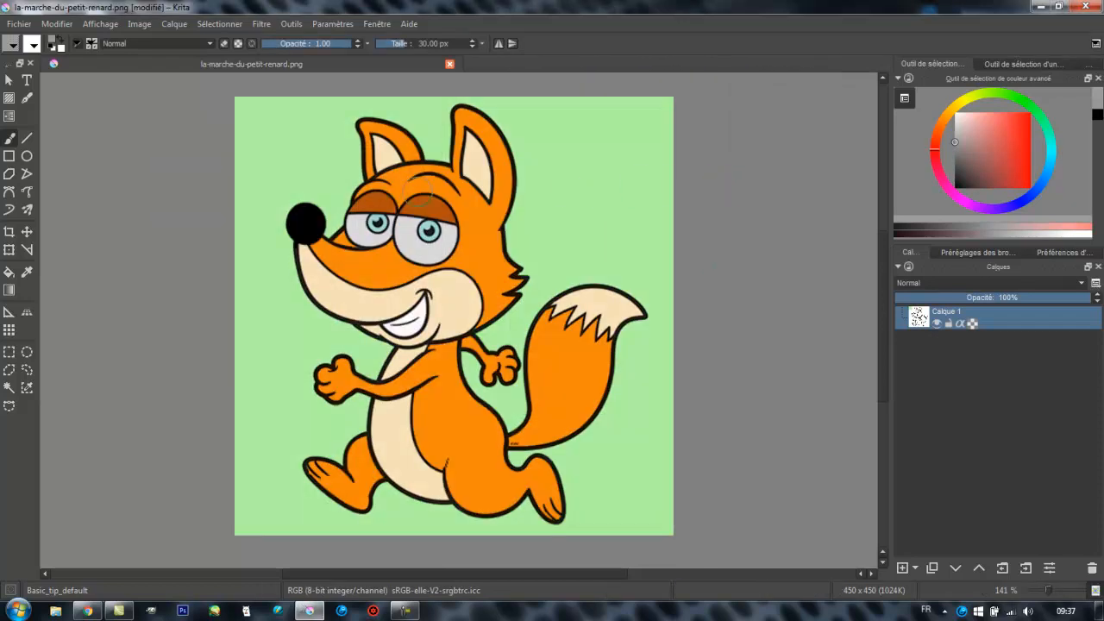
scroll(358, 148, "up", 3)
scroll(358, 148, "up", 5)
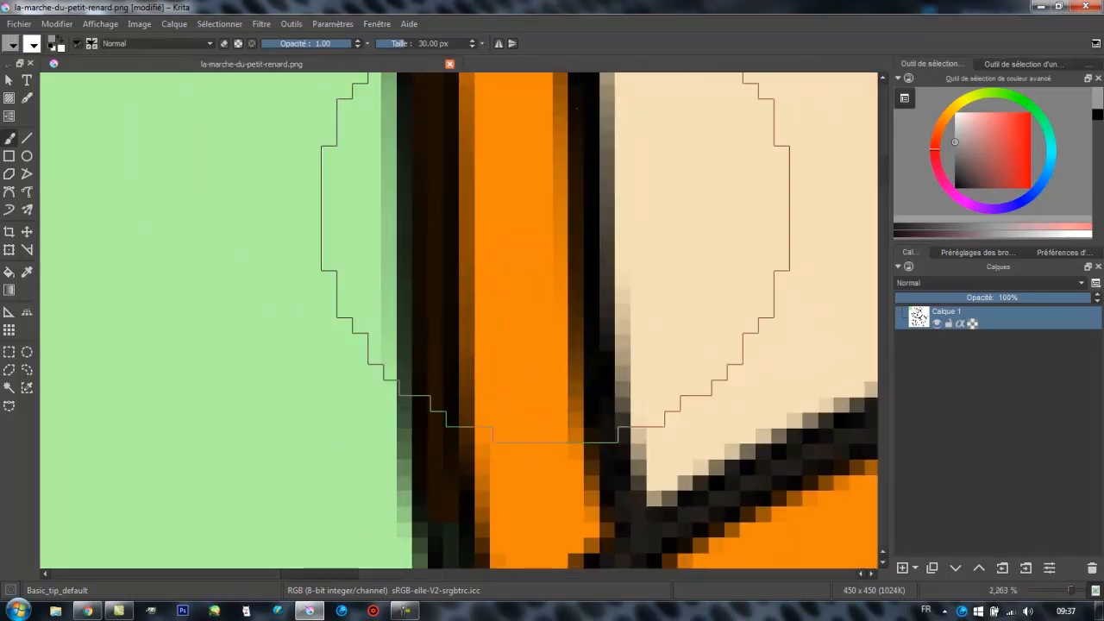
scroll(416, 242, "down", 8)
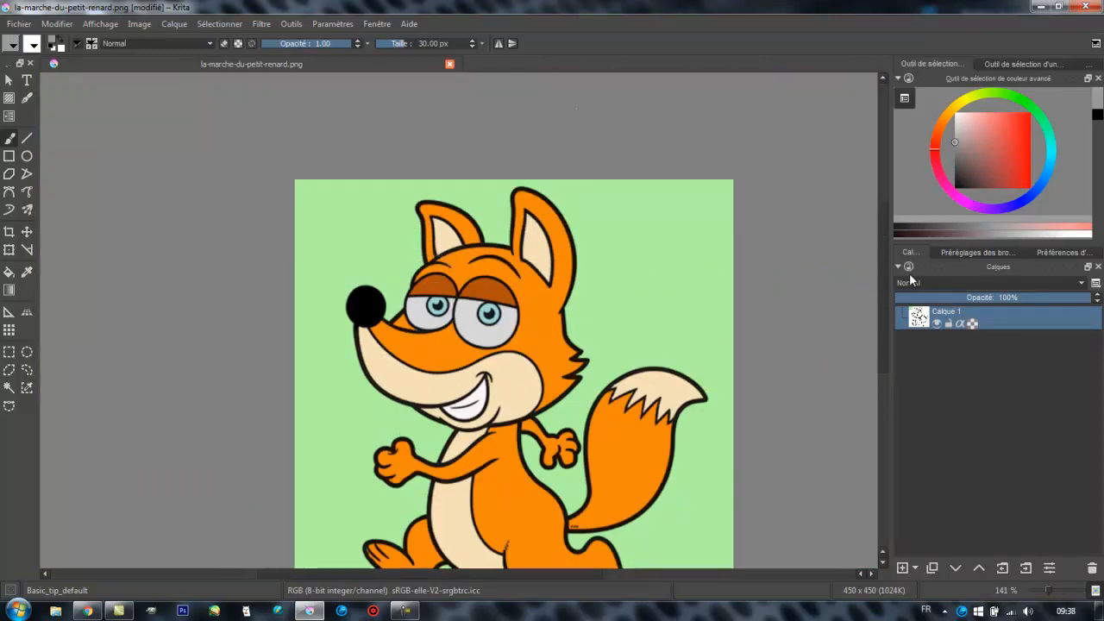
mouse_move(880, 282)
left_mouse_down()
mouse_move(876, 319)
mouse_move(878, 309)
left_mouse_up()
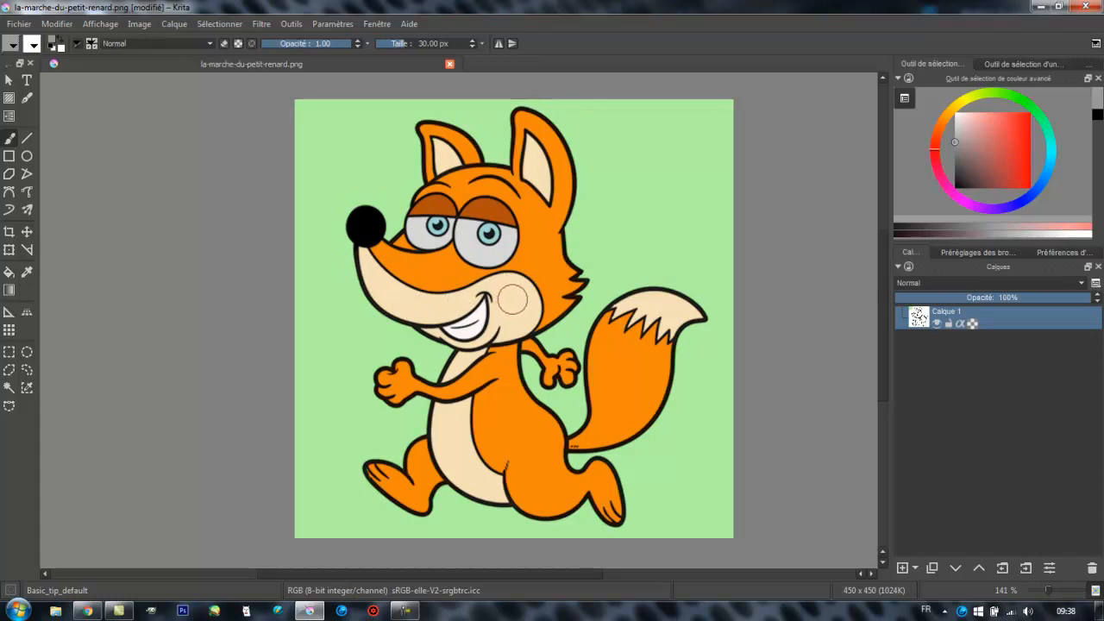
Step: Sample the cheek's cream, the fur's orange and the background's green from the canvas, and undo the test stroke on the head
key("ctrl")
left_click(514, 296, "ctrl")
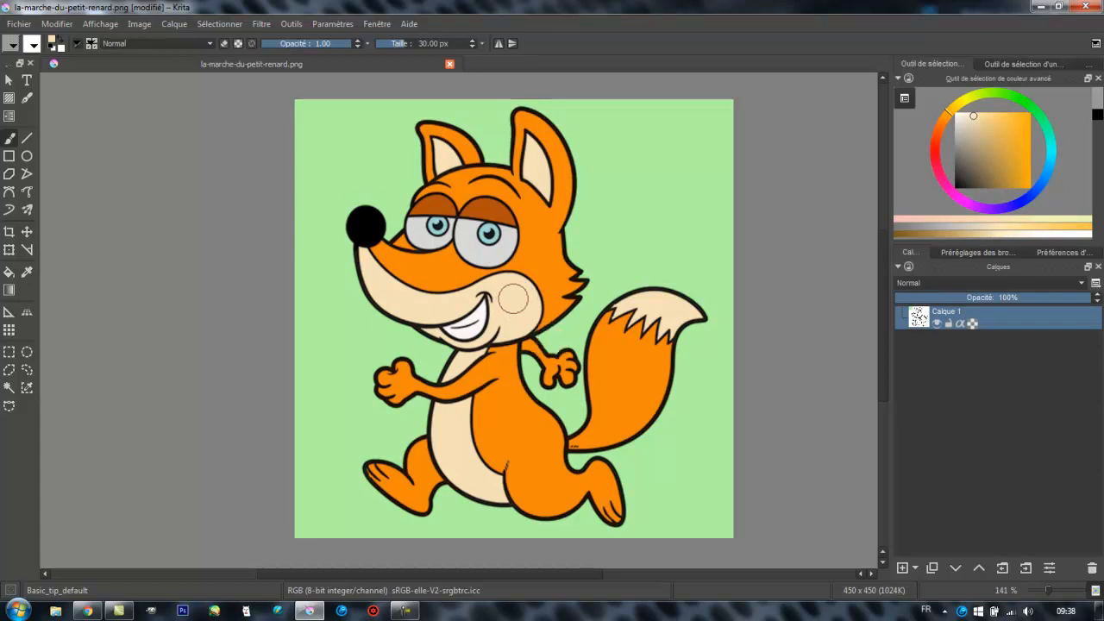
key("ctrl")
left_click(541, 253, "ctrl")
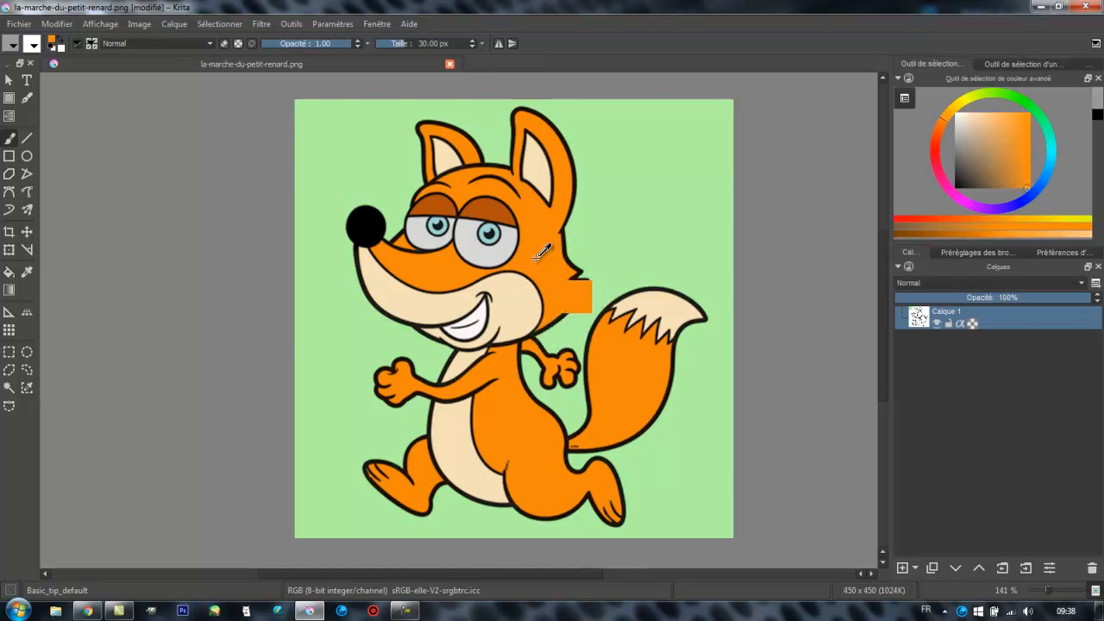
left_click(519, 300, "ctrl")
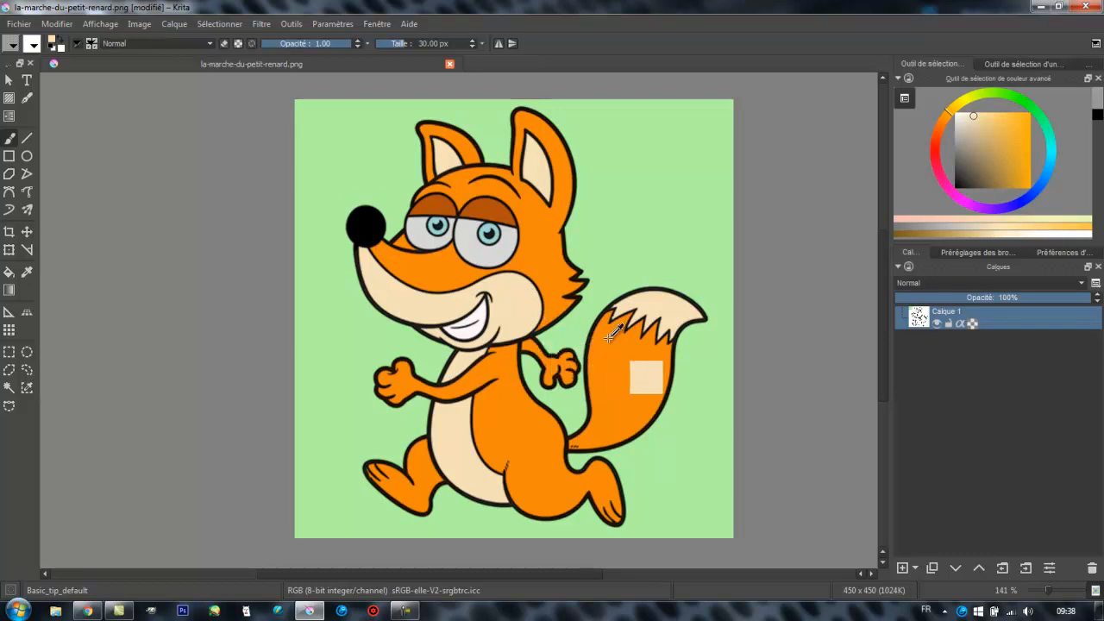
left_click(641, 178)
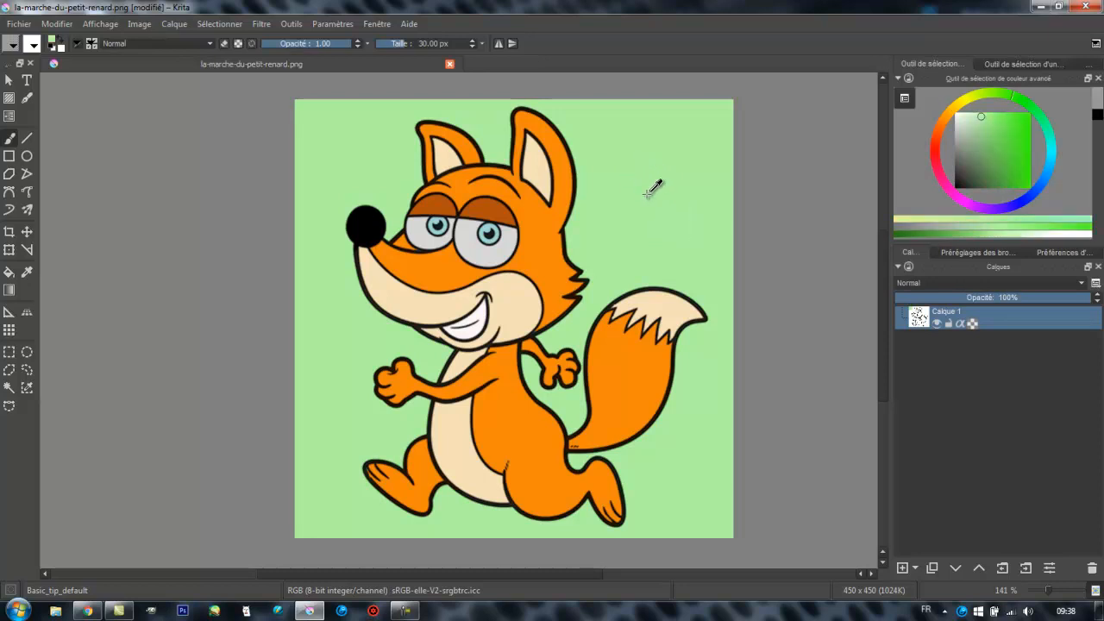
left_click_drag(562, 219, 528, 221)
key("ctrl+z")
Step: Sample the cream of the fox's cheek and choose a slightly darker beige shade of it as the brush colour
left_click(509, 295, "ctrl")
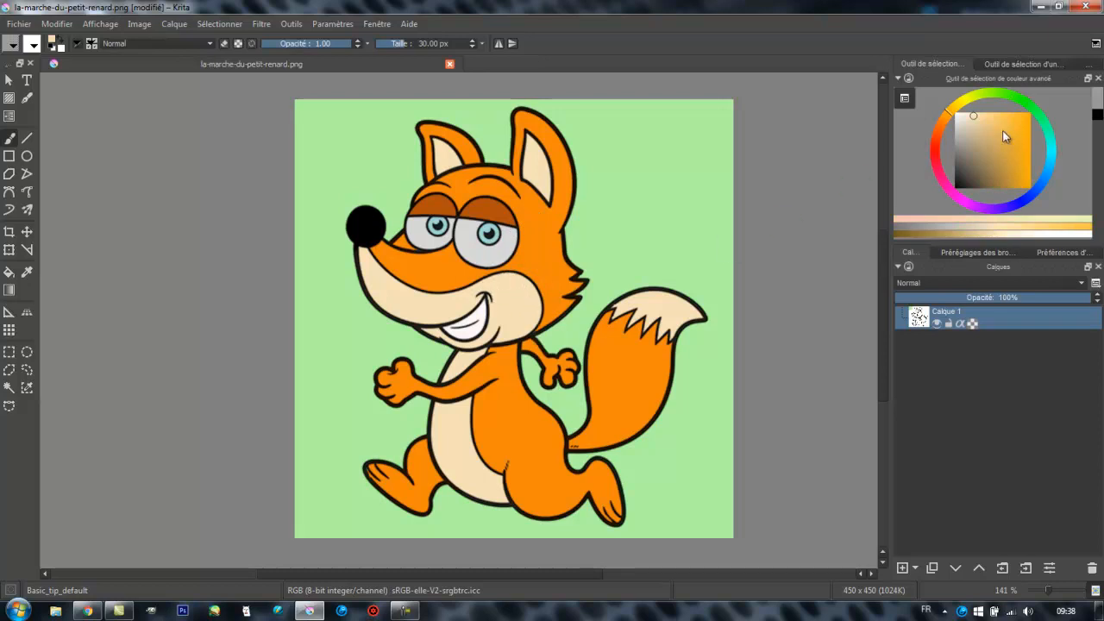
left_click(971, 124)
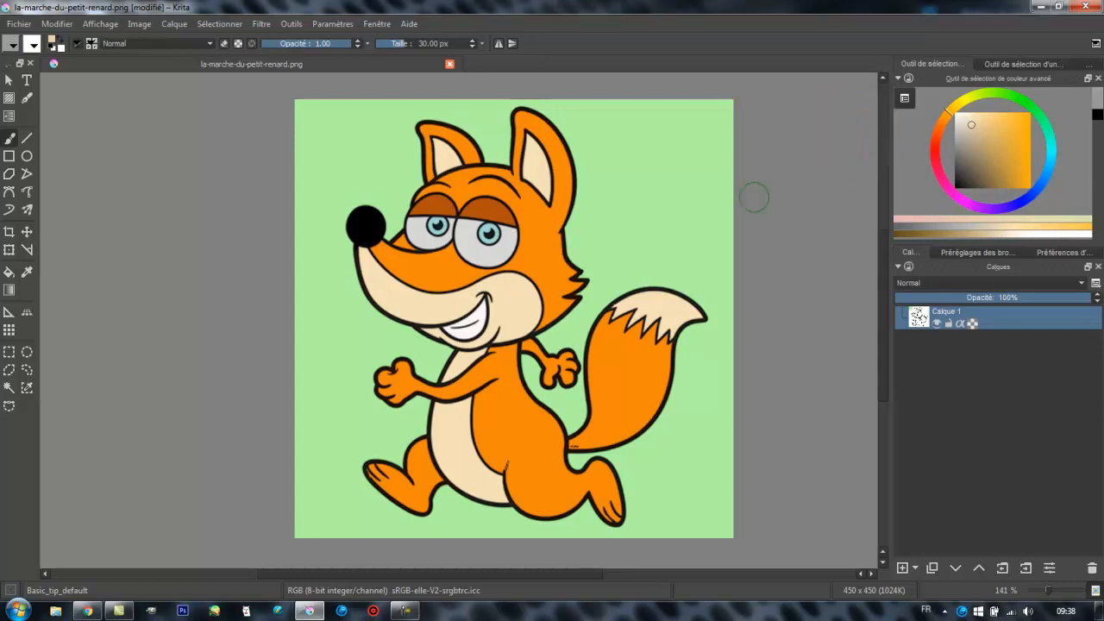
Step: Try shading the fox's cheek with the darker beige directly on Calque 1, and undo the stroke
mouse_move(499, 288)
left_mouse_down()
mouse_move(533, 289)
mouse_move(528, 301)
mouse_move(521, 282)
left_mouse_up()
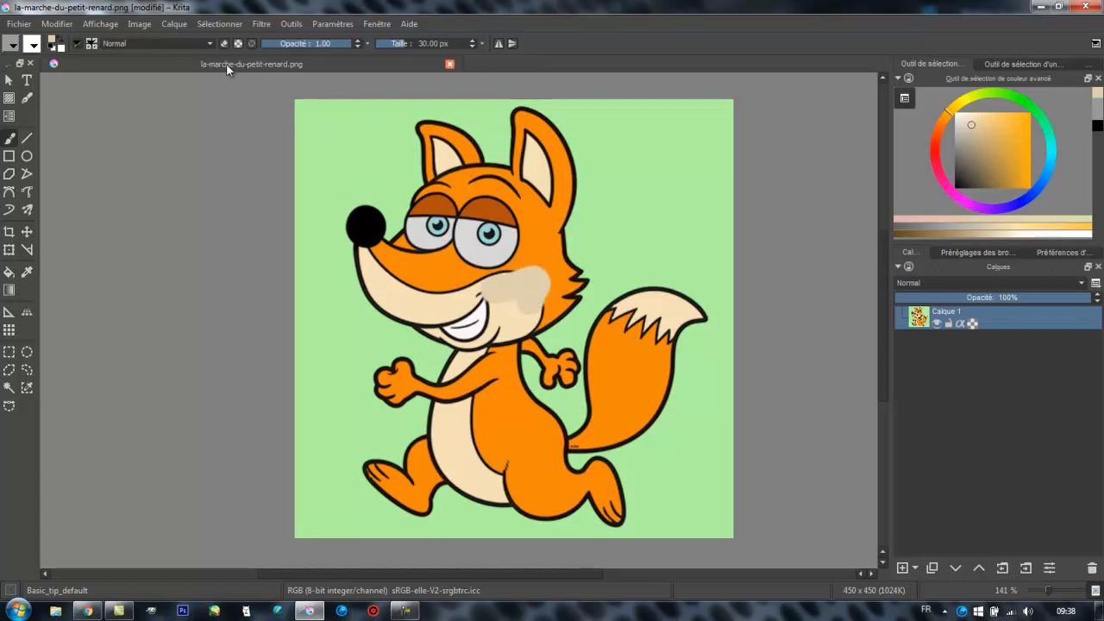
left_click(56, 24)
left_click(69, 36)
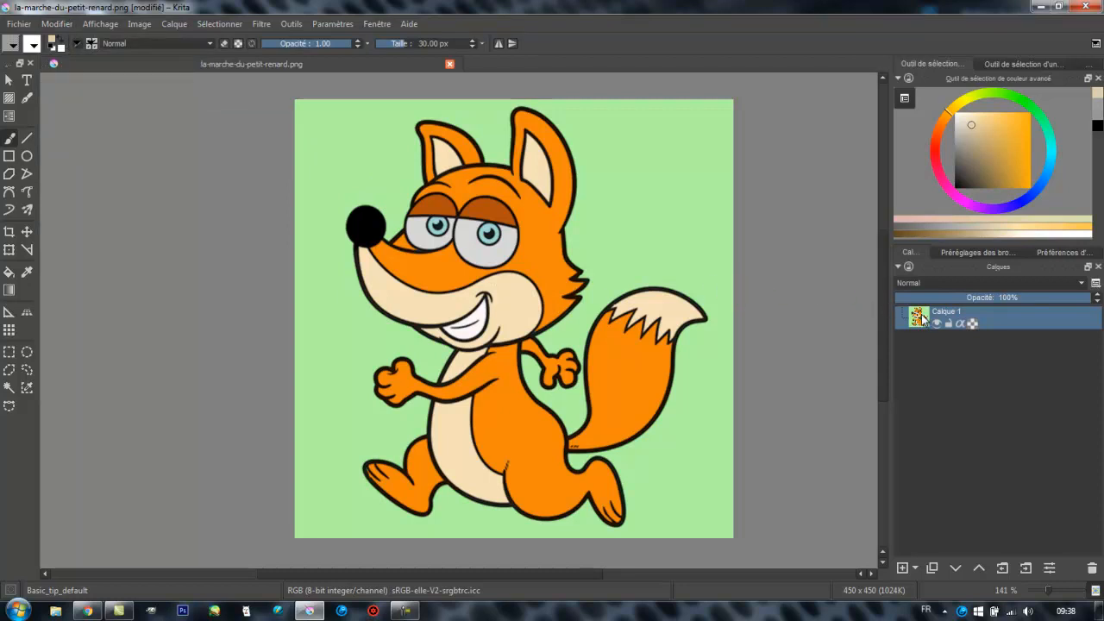
Step: Split Calque 1 by colour into grouped, alpha-locked layers, with an imprecision of 20 and the original layer kept visible
mouse_move(922, 318)
left_click(175, 26)
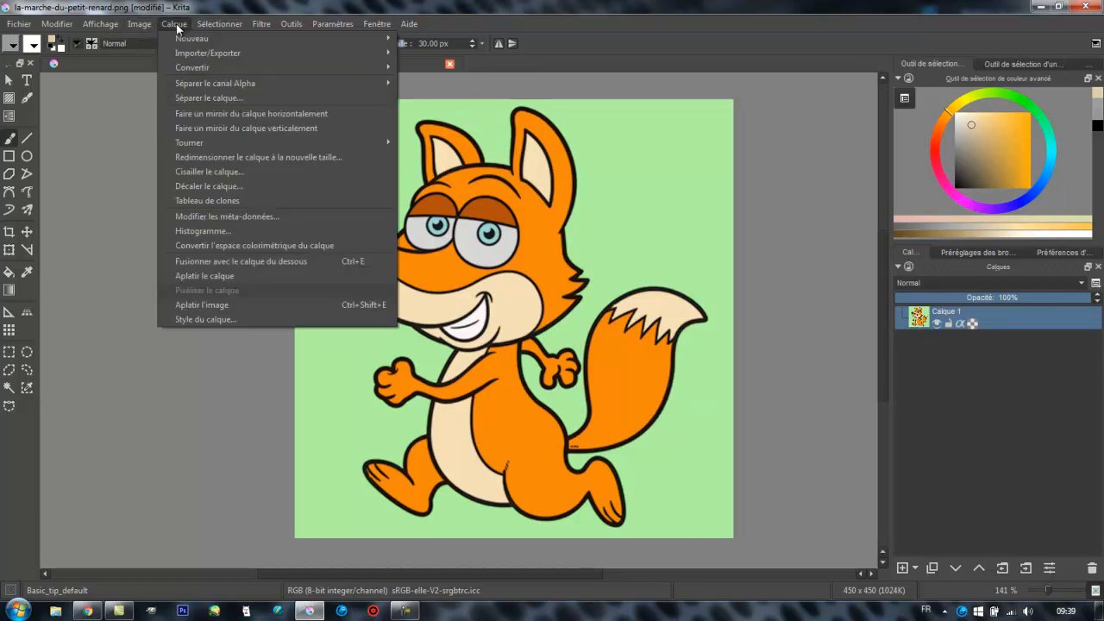
left_click(217, 97)
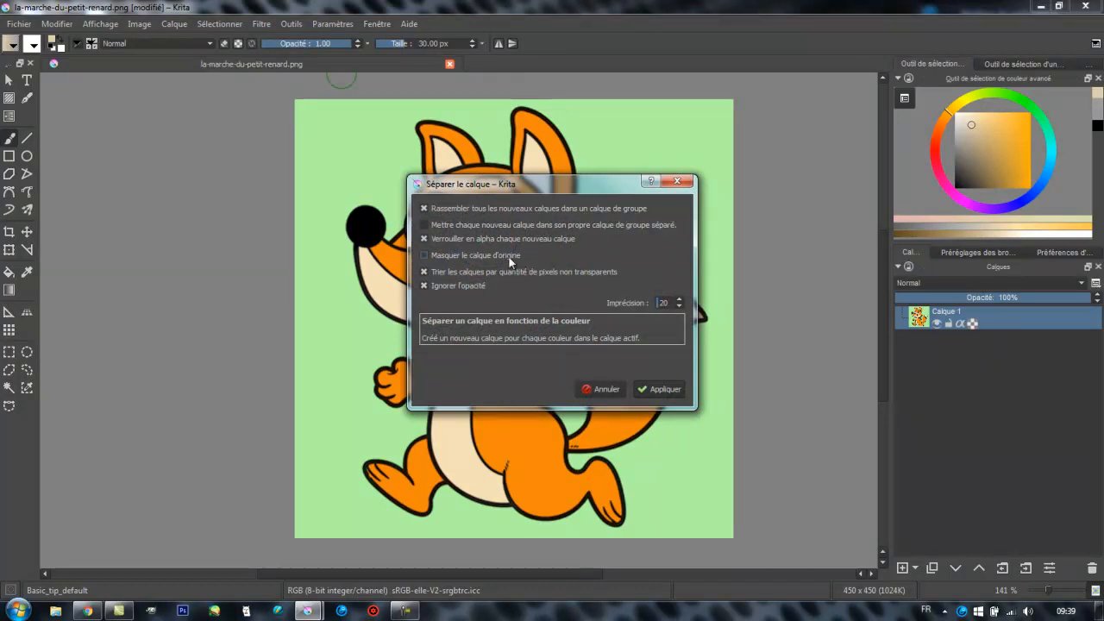
left_click(662, 390)
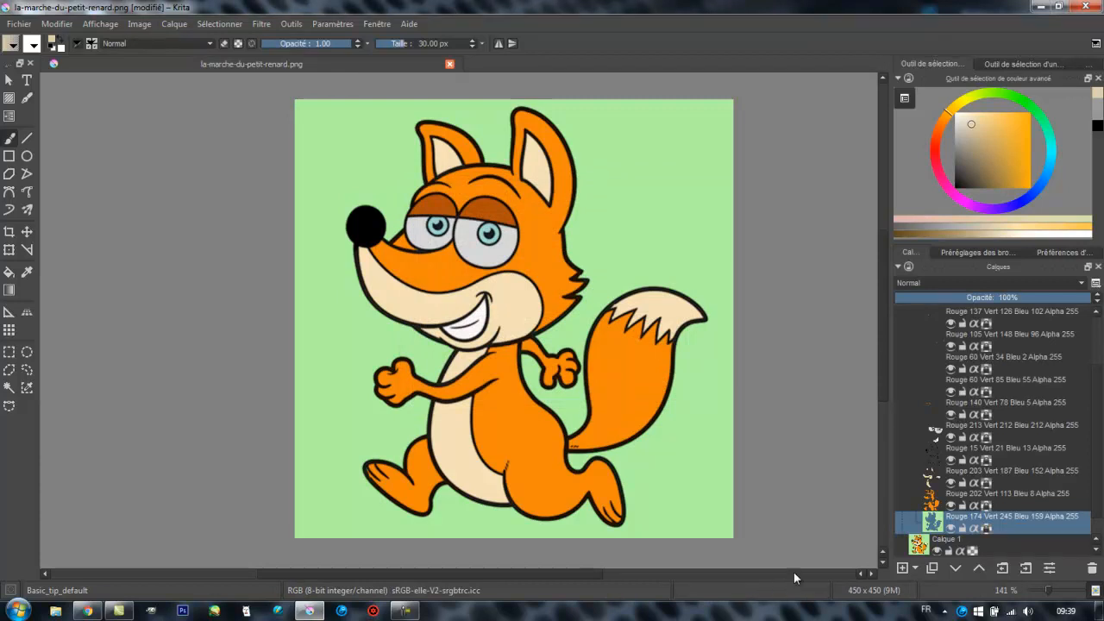
Step: Enlarge the layer list and examine the previews of the split layers to see which fox areas each contains
left_click_drag(1005, 244, 1006, 146)
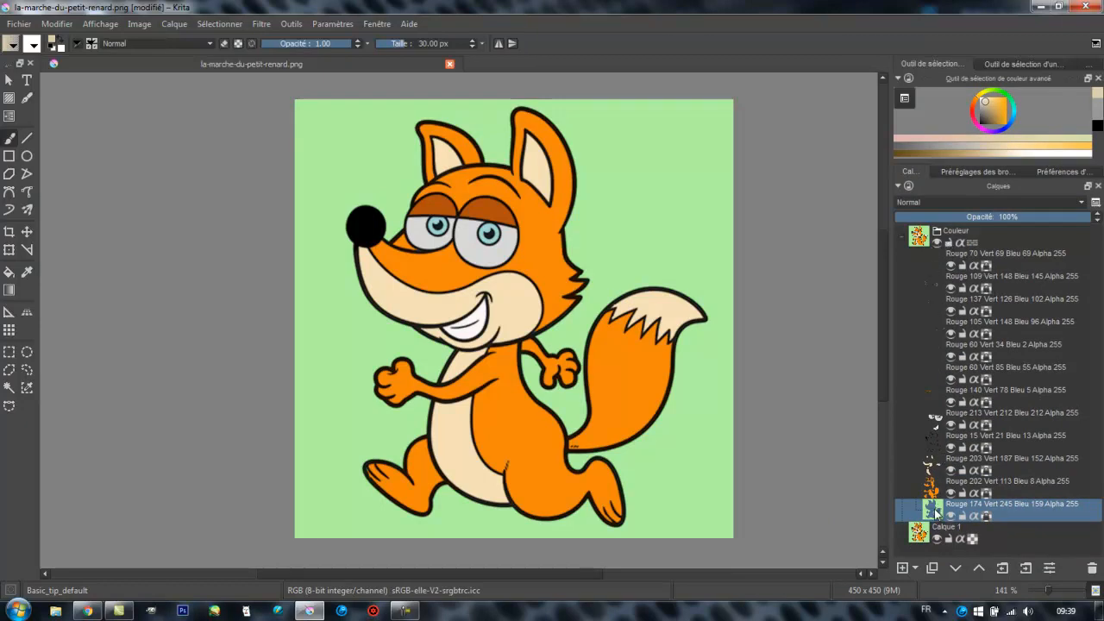
mouse_move(936, 510)
mouse_move(935, 490)
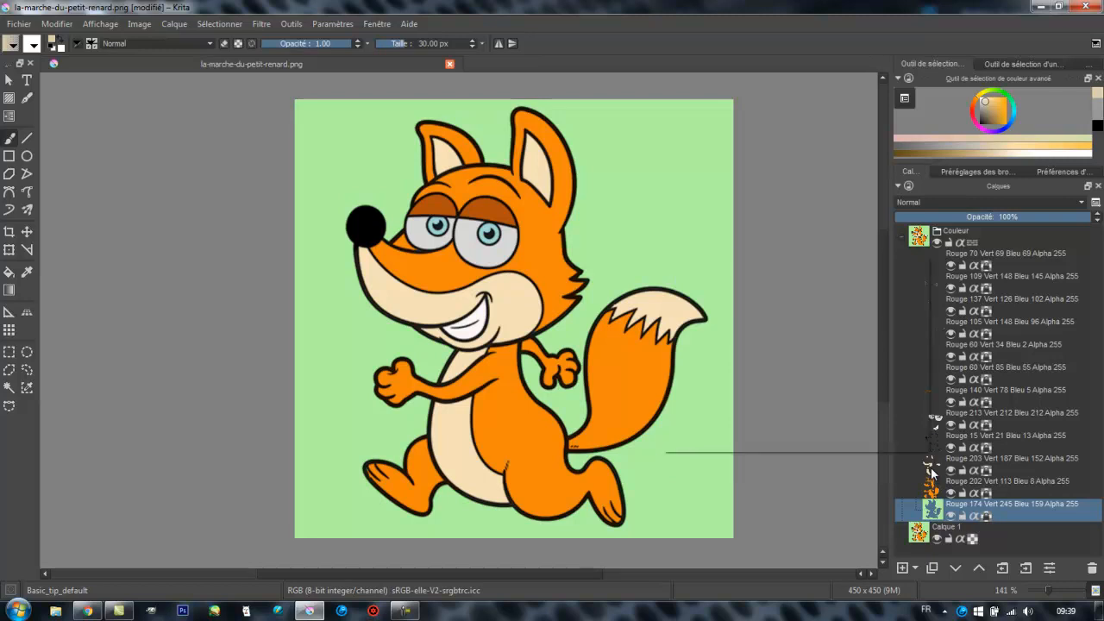
mouse_move(931, 467)
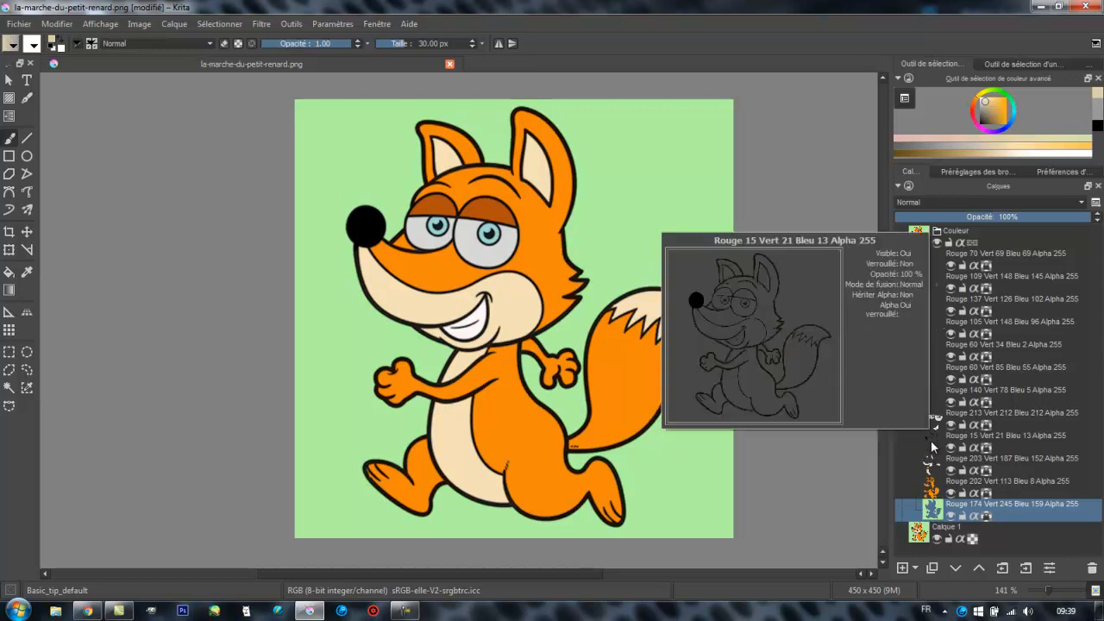
mouse_move(932, 422)
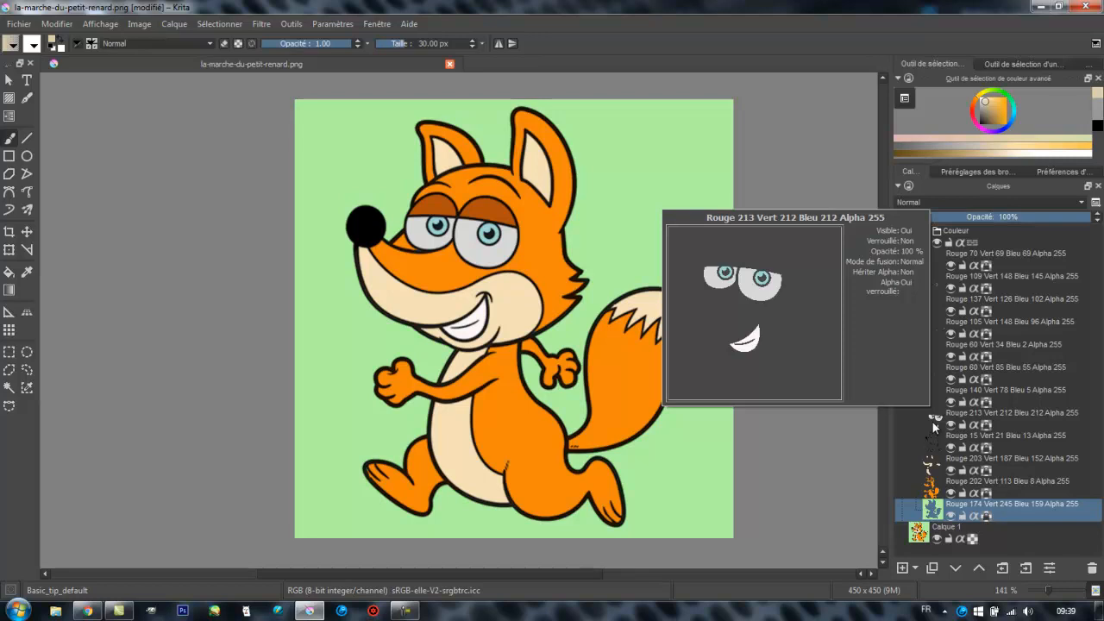
mouse_move(932, 399)
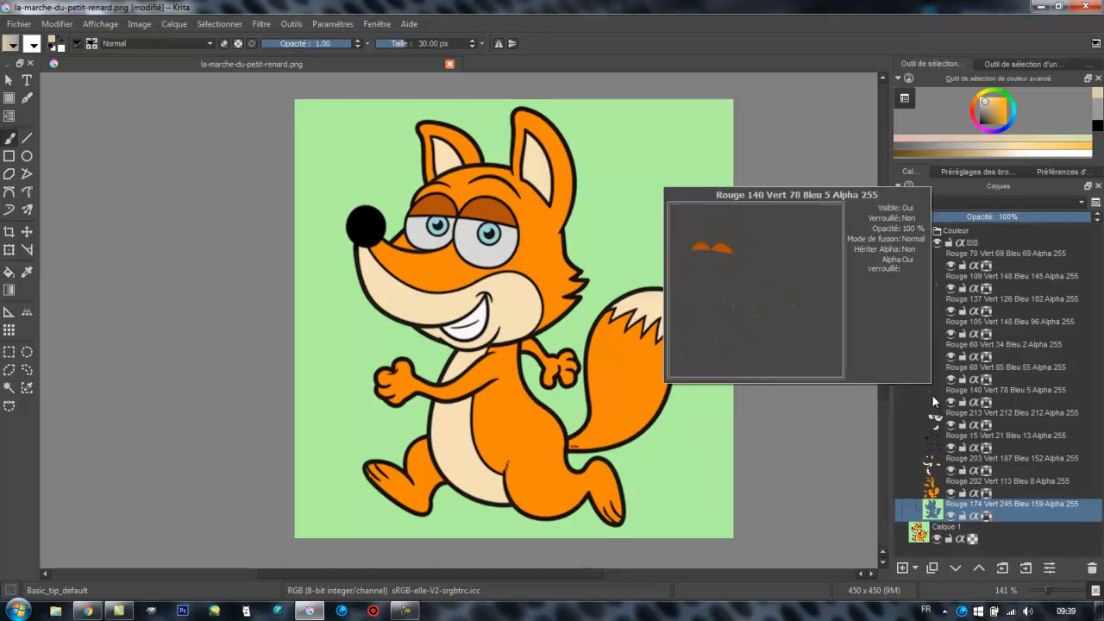
mouse_move(929, 373)
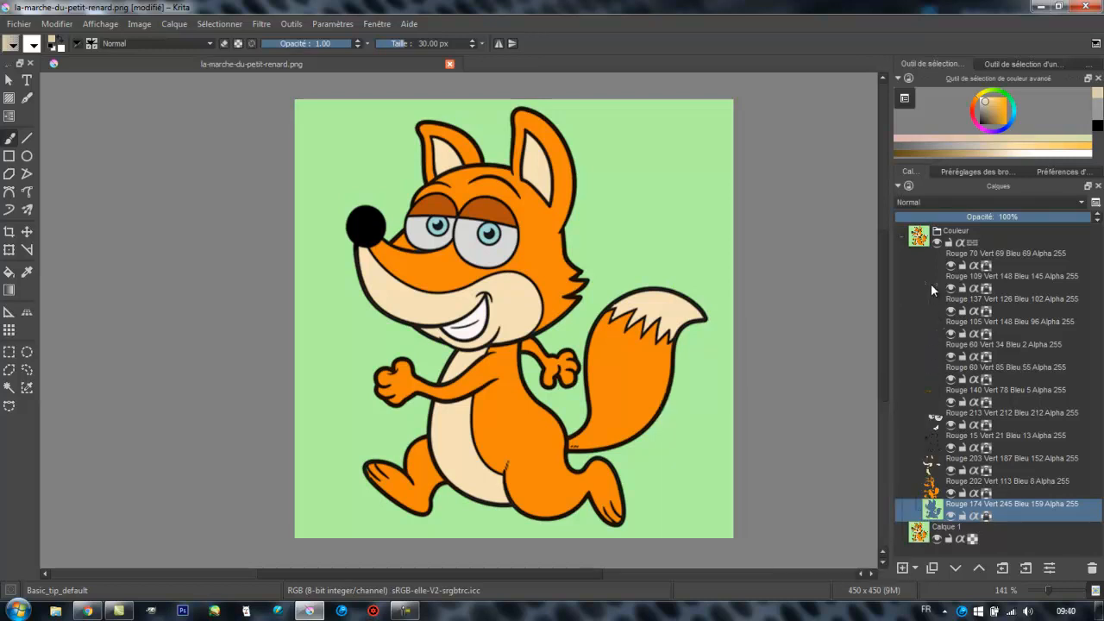
mouse_move(930, 283)
Step: Select the cream layer Rouge 203 Vert 187 Bleu 152 and paint a darker beige shadow on the fox's cheek
left_click(929, 463)
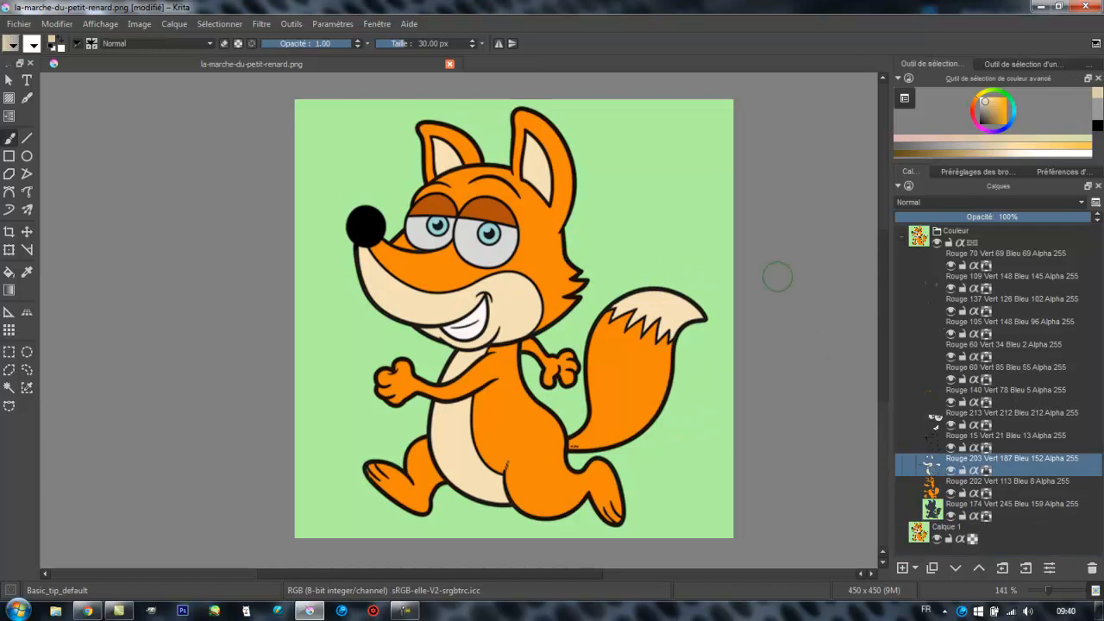
mouse_move(448, 293)
left_mouse_down()
mouse_move(532, 281)
mouse_move(542, 290)
mouse_move(510, 339)
mouse_move(526, 307)
mouse_move(511, 294)
mouse_move(507, 335)
mouse_move(542, 311)
mouse_move(534, 278)
left_mouse_up()
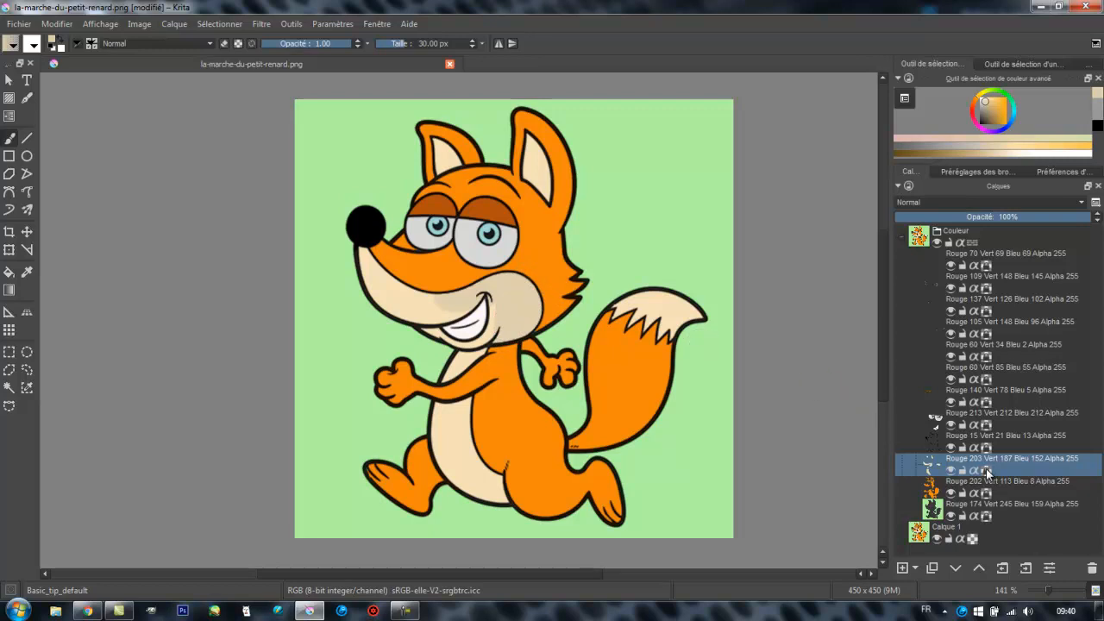
Step: Try painting over the cheek with the cream layer's alpha lock switched off, and undo the stroke
mouse_move(988, 473)
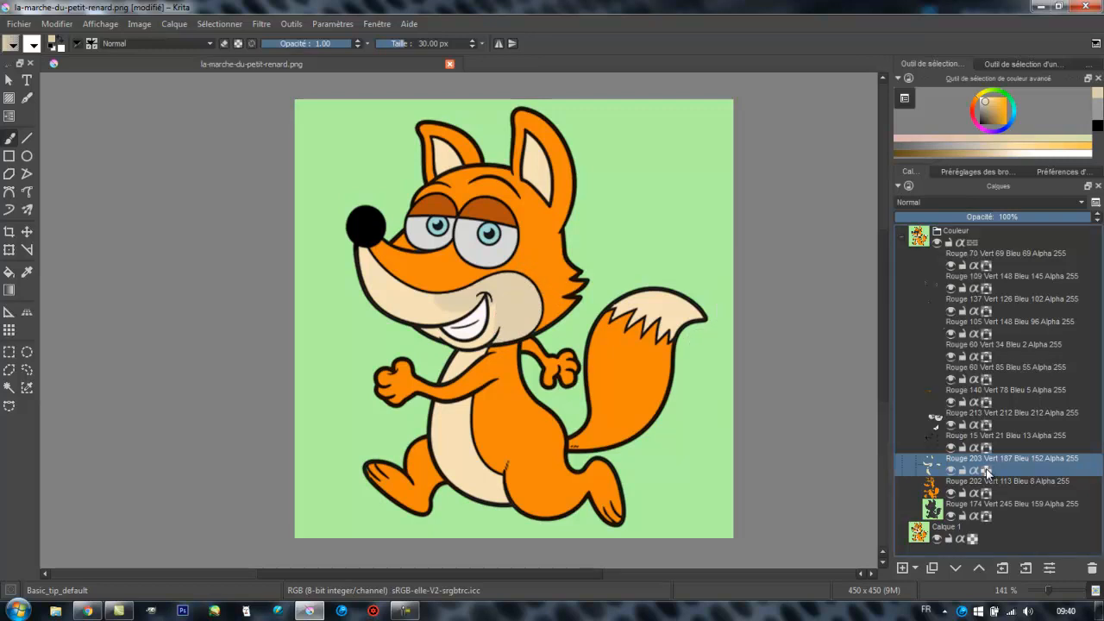
left_click(988, 472)
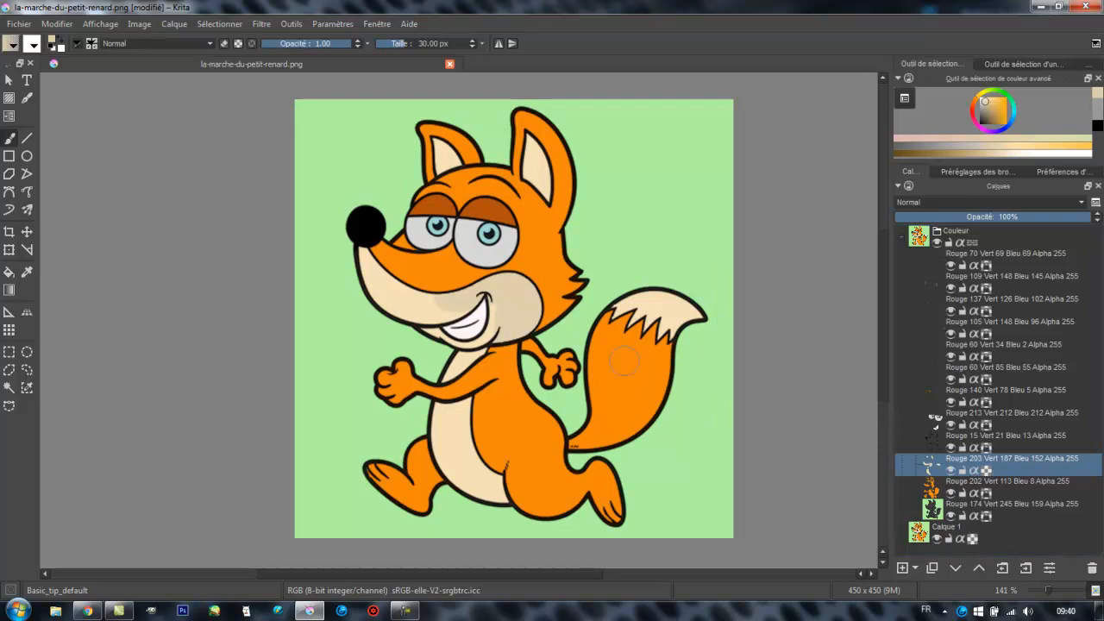
mouse_move(534, 281)
left_mouse_down()
mouse_move(522, 277)
mouse_move(545, 291)
mouse_move(533, 285)
left_mouse_up()
left_click(57, 23)
left_click(74, 41)
Step: With the cream layer's alpha lock back on, paint darker beige shadows on the fox's muzzle, both inner ears and belly
mouse_move(457, 302)
left_mouse_down()
mouse_move(416, 296)
mouse_move(360, 251)
mouse_move(376, 310)
mouse_move(357, 286)
left_mouse_up()
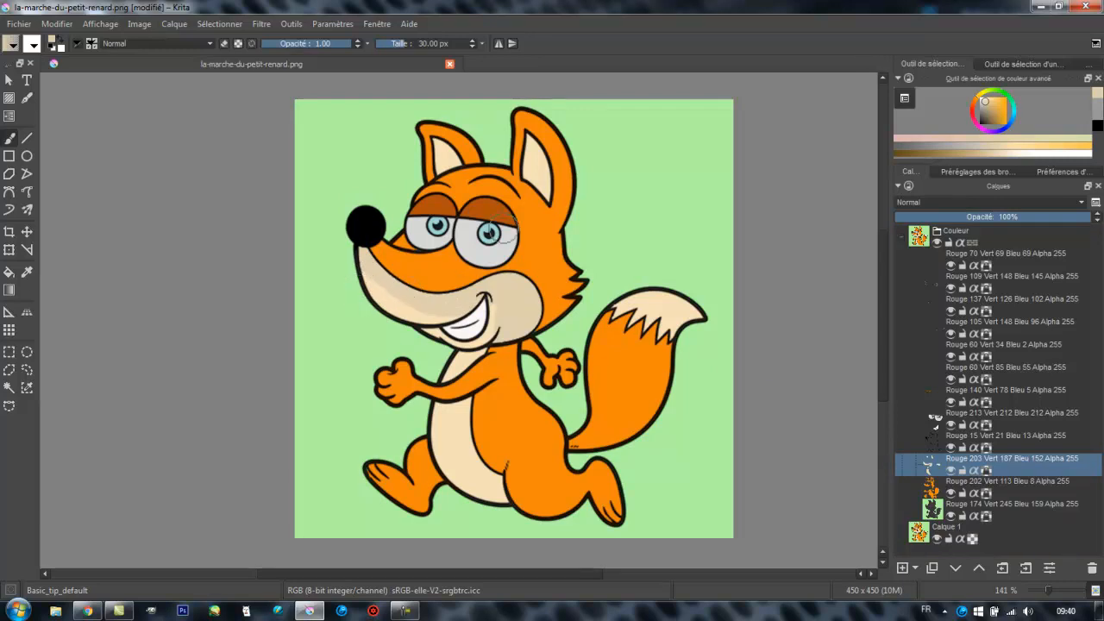
left_click_drag(534, 171, 524, 184)
mouse_move(446, 175)
left_mouse_down()
mouse_move(433, 173)
mouse_move(446, 175)
left_mouse_up()
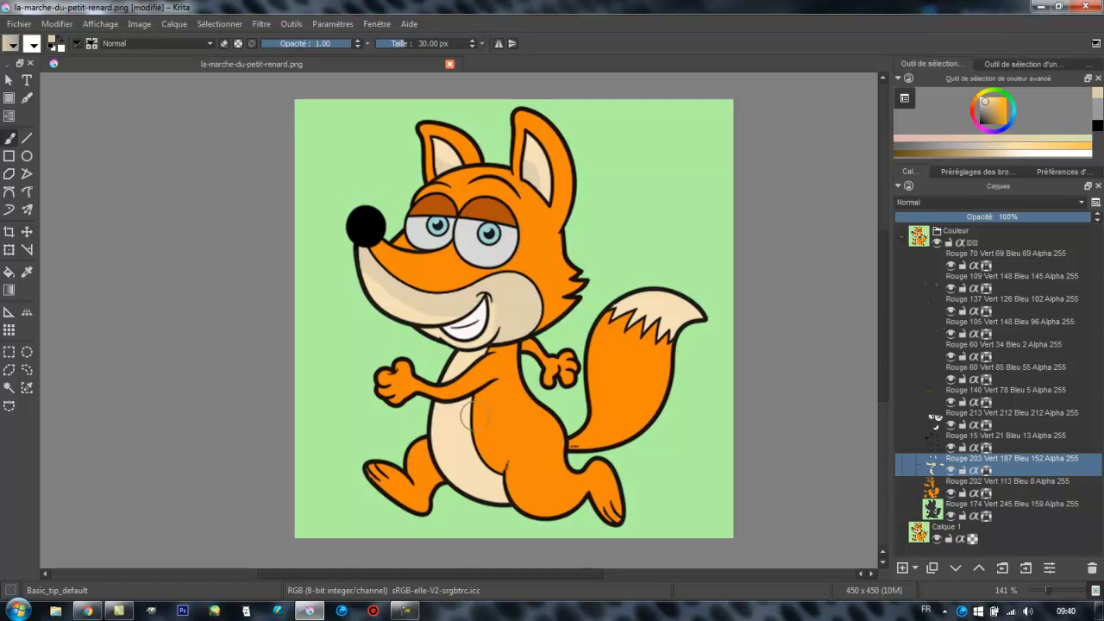
mouse_move(463, 402)
left_mouse_down()
mouse_move(485, 475)
mouse_move(514, 499)
left_mouse_up()
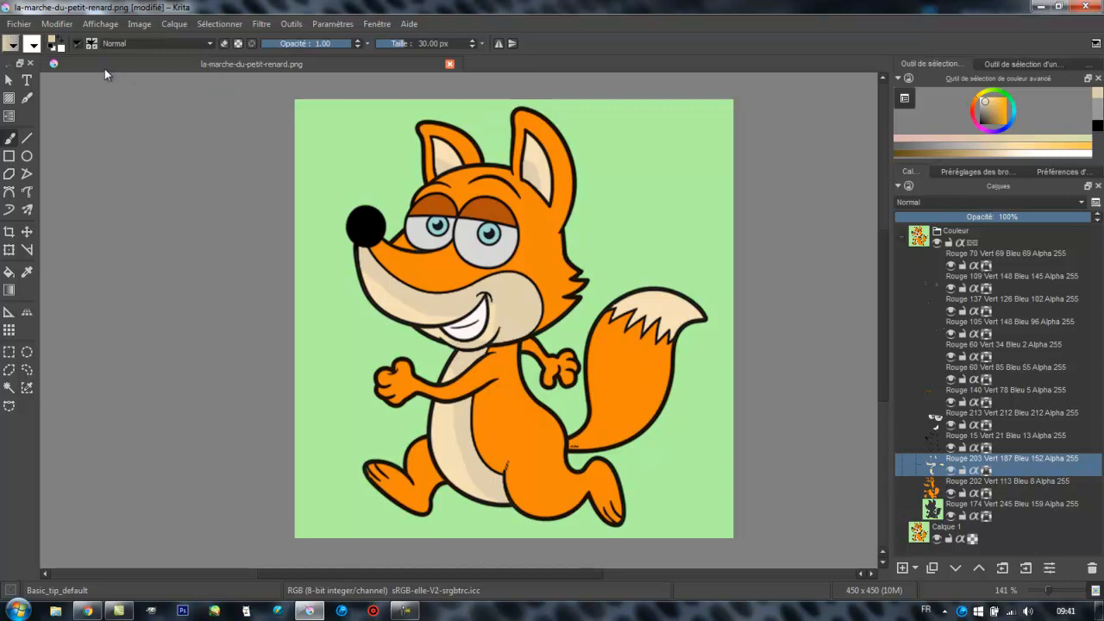
Step: Create a new 500 by 500 px RGB document at 100 ppi with two layers and a grey background
left_click(19, 24)
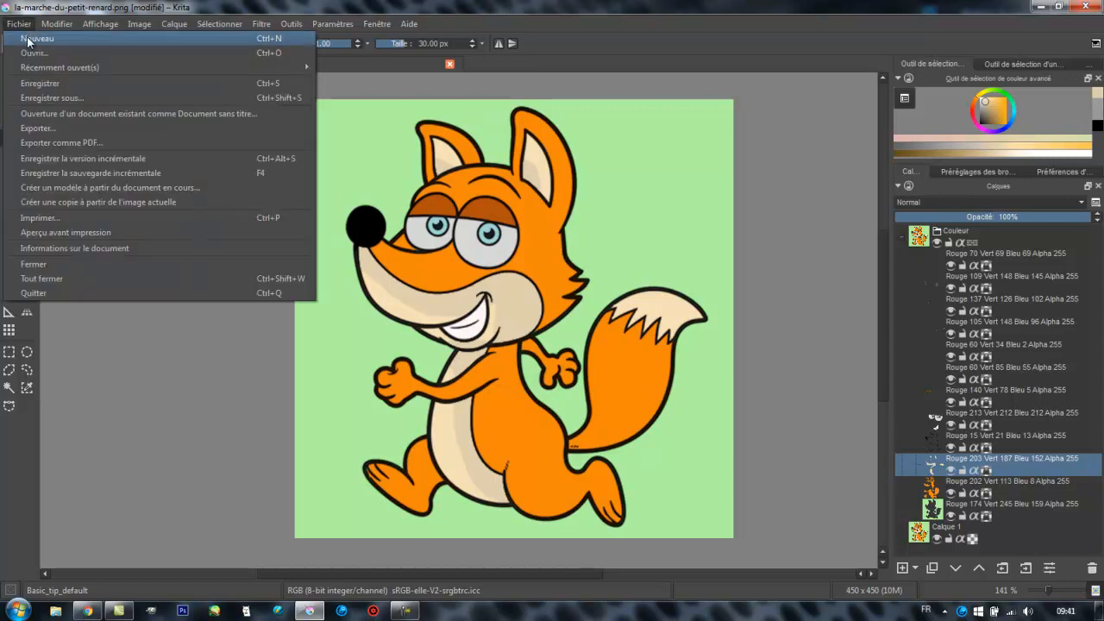
left_click(29, 38)
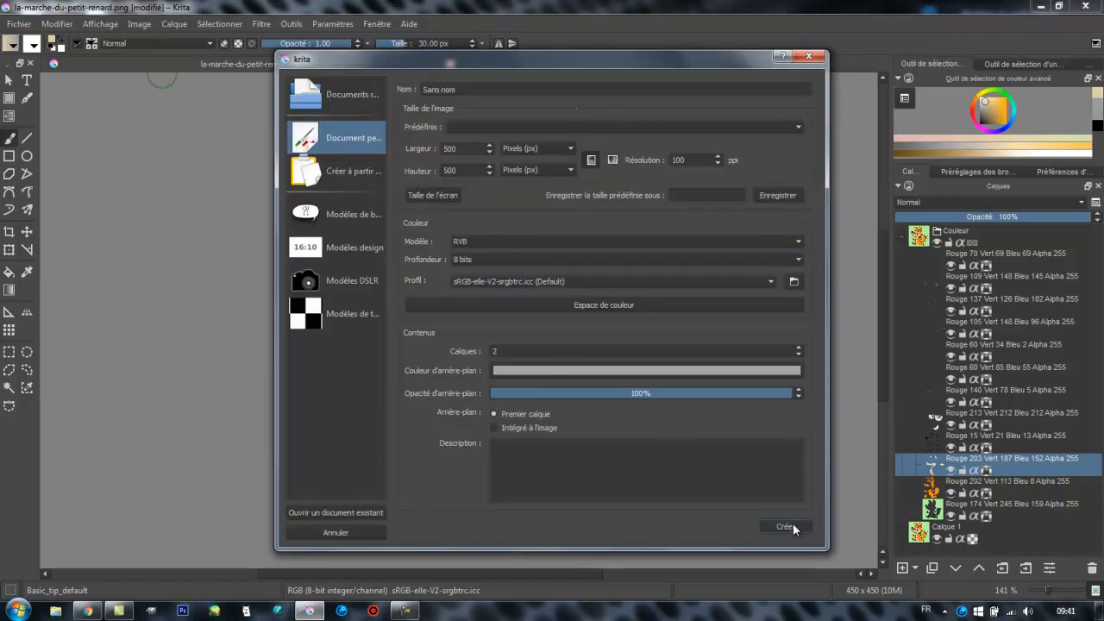
key("Return")
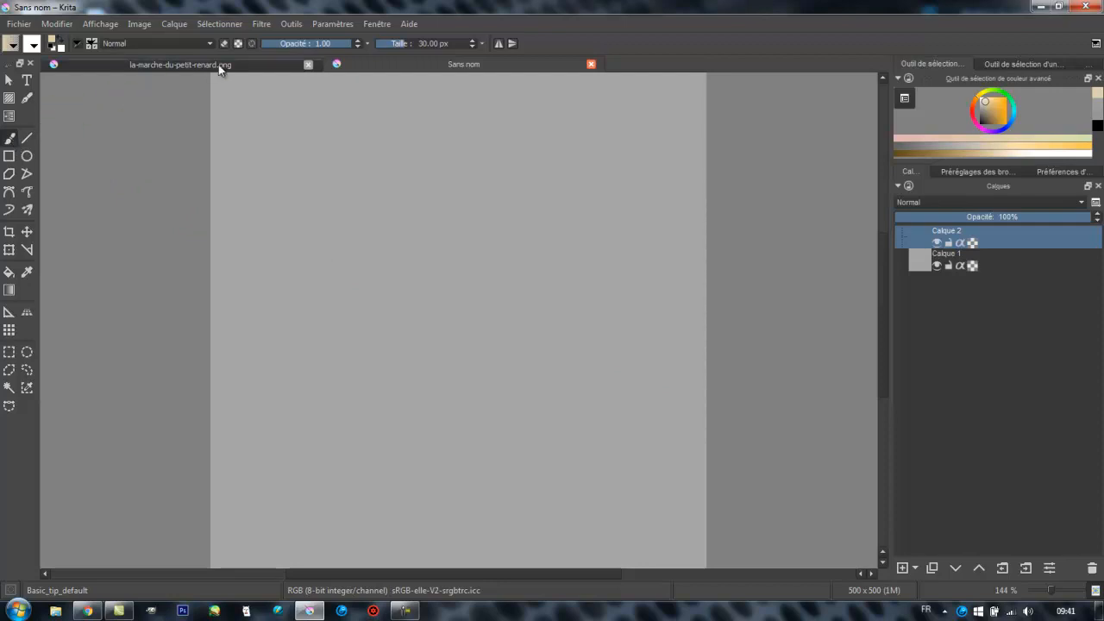
Step: With a black 4.41 px brush on Calque 2, draw two circles with a small gap and a wider gap in their outlines
left_click(58, 49)
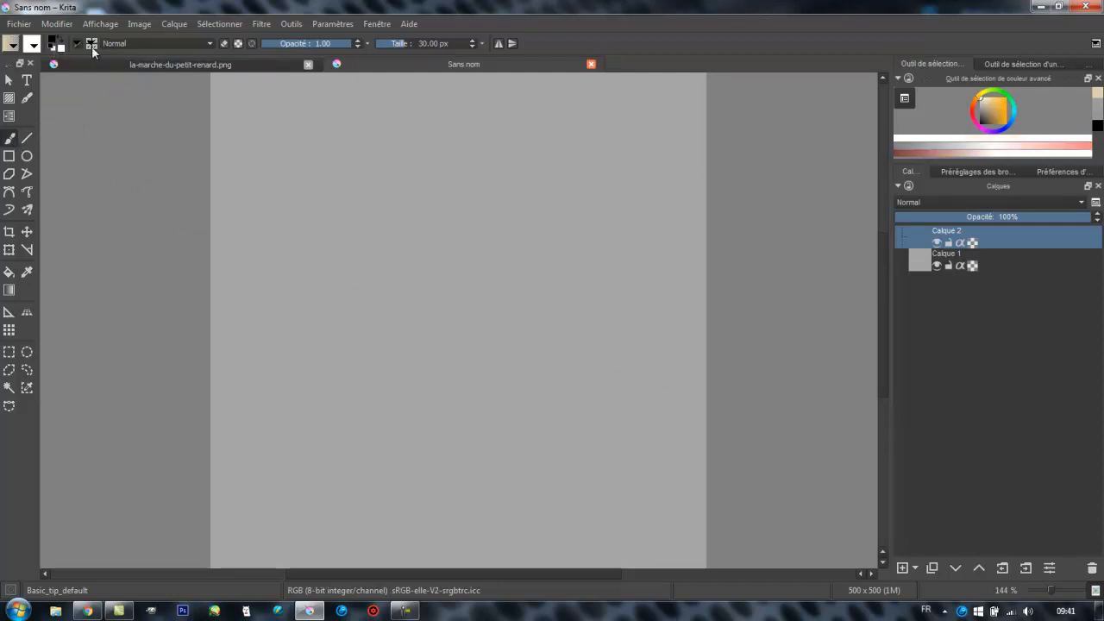
left_click(395, 45)
mouse_move(333, 130)
left_mouse_down()
mouse_move(320, 165)
mouse_move(333, 198)
mouse_move(388, 212)
mouse_move(407, 204)
mouse_move(418, 169)
mouse_move(410, 140)
mouse_move(372, 119)
left_mouse_up()
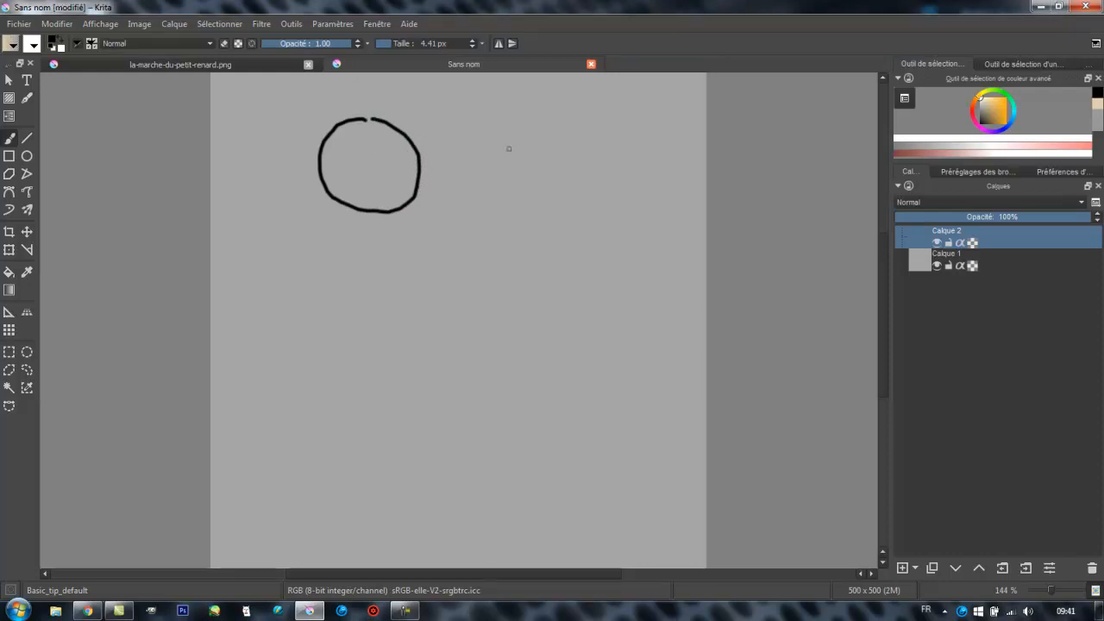
mouse_move(530, 148)
left_mouse_down()
mouse_move(506, 148)
mouse_move(490, 189)
left_mouse_up()
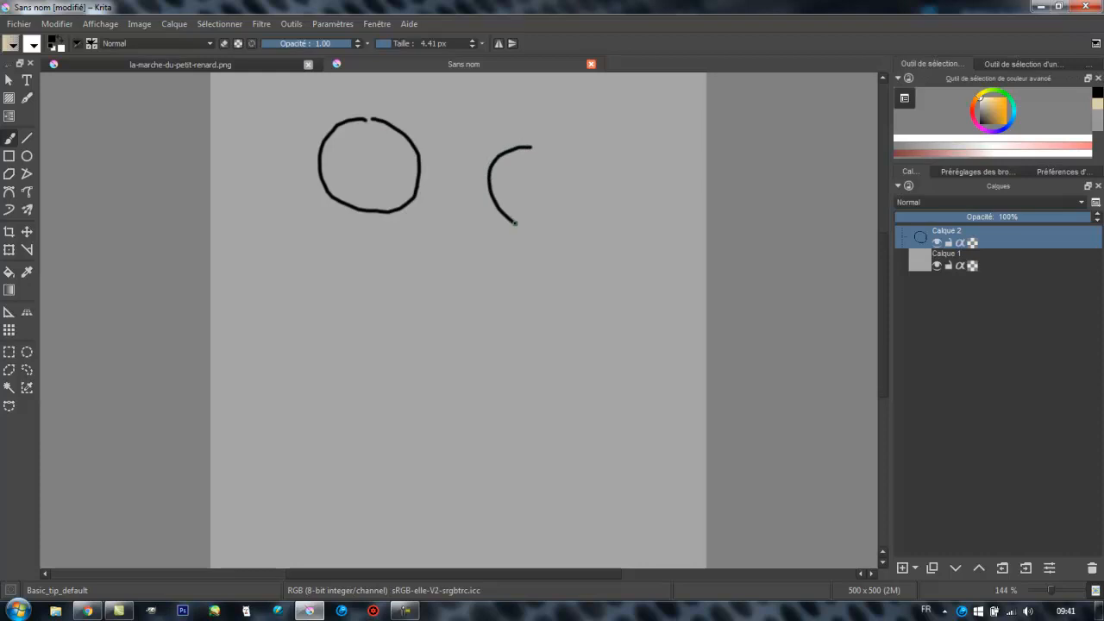
mouse_move(539, 224)
left_mouse_down()
mouse_move(570, 195)
mouse_move(564, 158)
left_mouse_up()
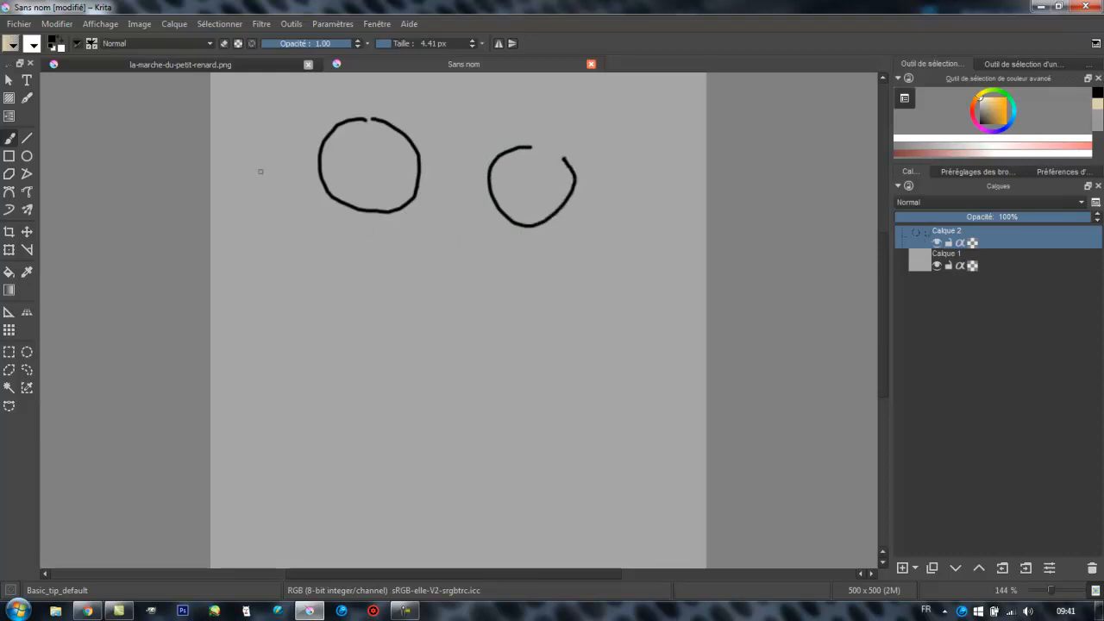
Step: Run the G'MIC Colorize [interactive] filter on Calque 2 with the input type set to Lineart
left_click(261, 23)
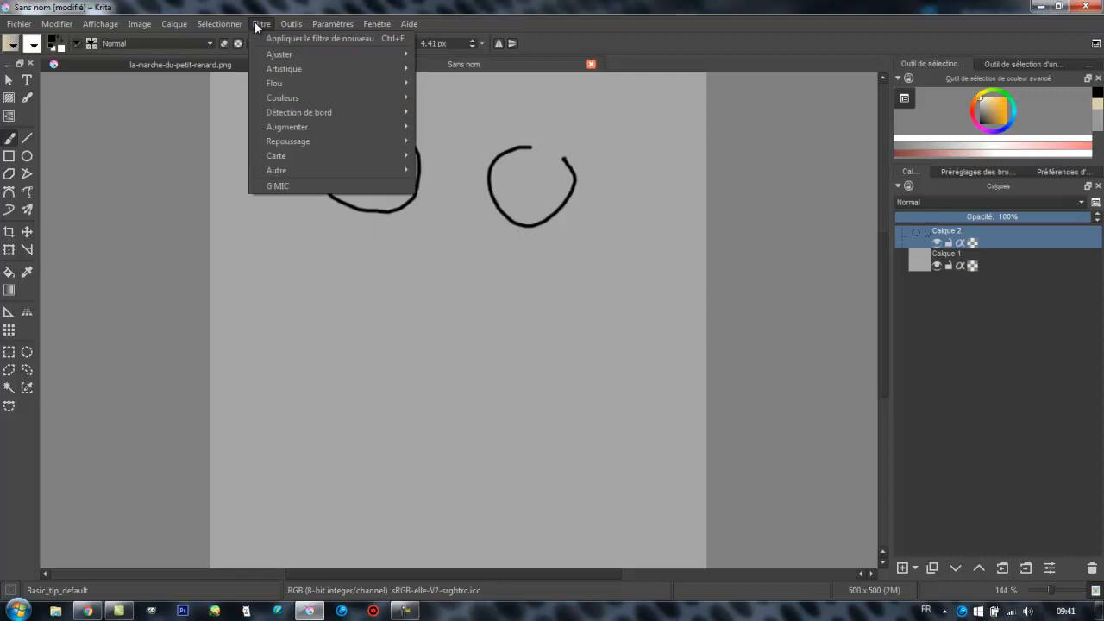
left_click(276, 185)
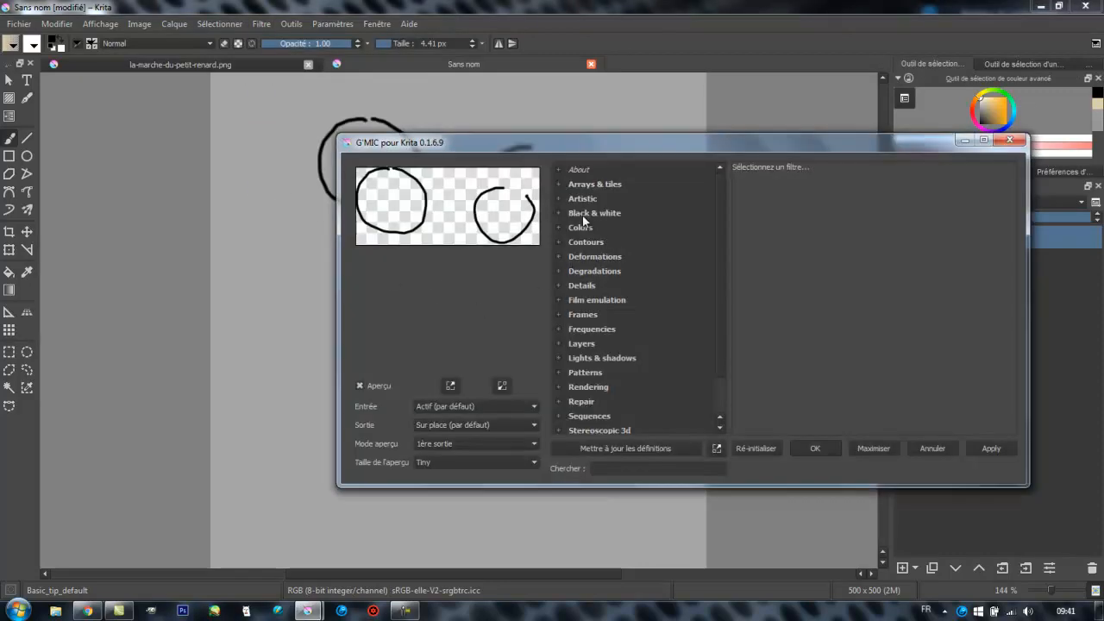
left_click(559, 213)
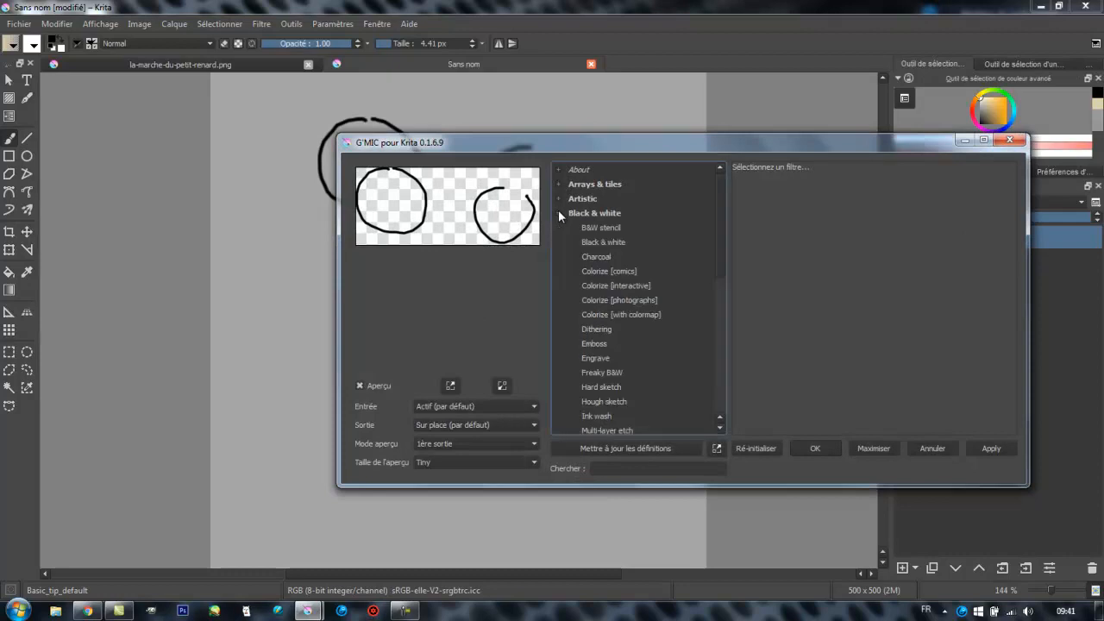
left_click(614, 283)
left_click(908, 173)
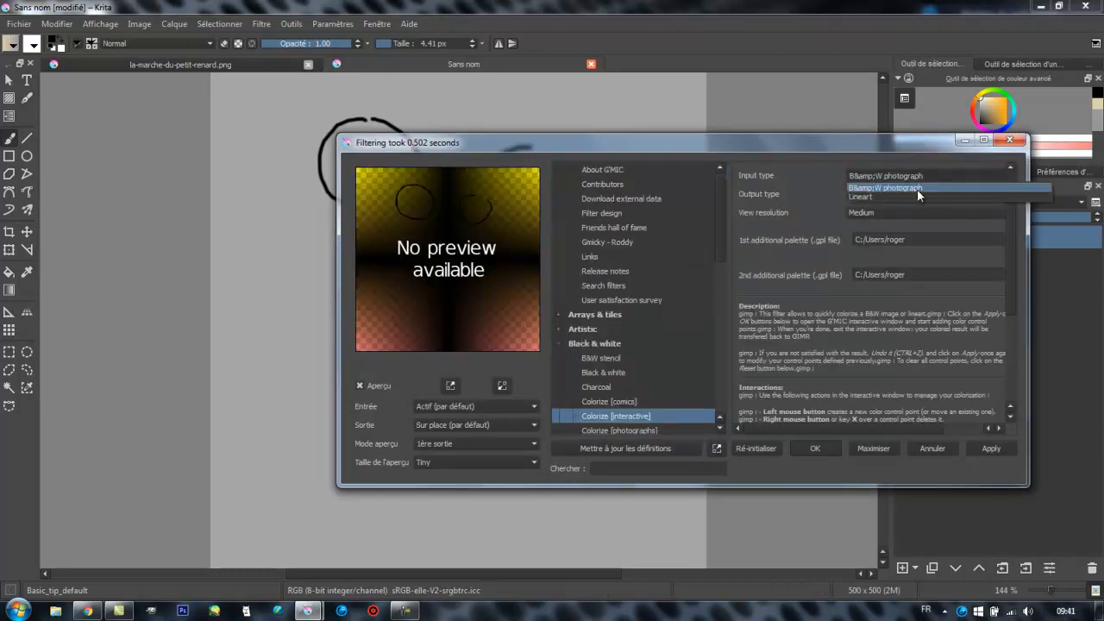
left_click(917, 198)
left_click(815, 448)
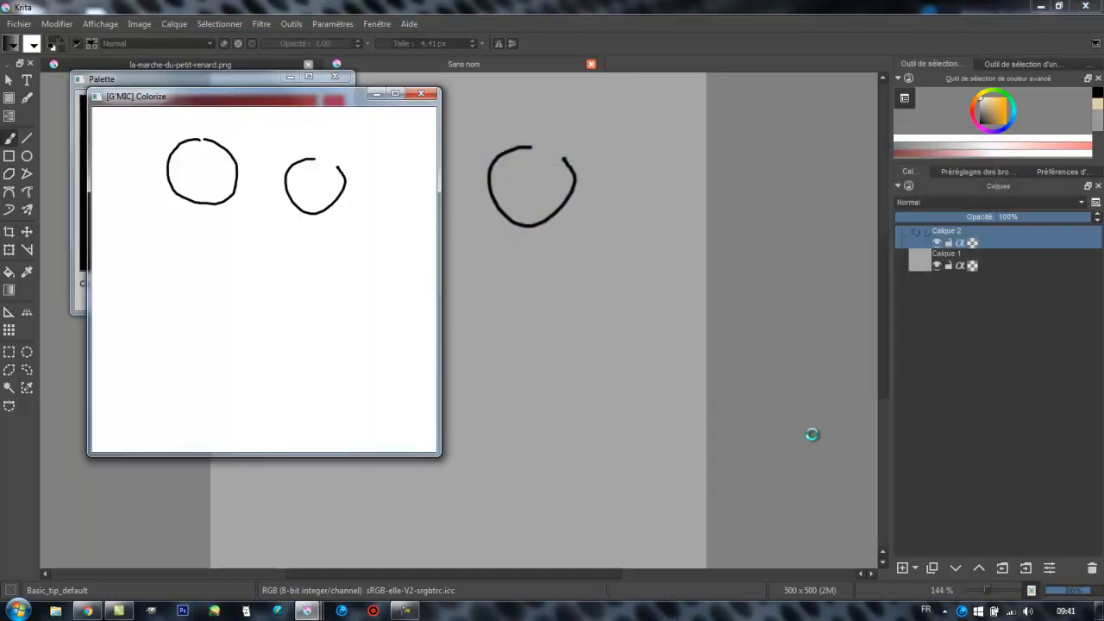
Step: Move the Colorize preview clear of the palette and place three grey #969696 control points on the background around the circles
left_click_drag(325, 97, 677, 143)
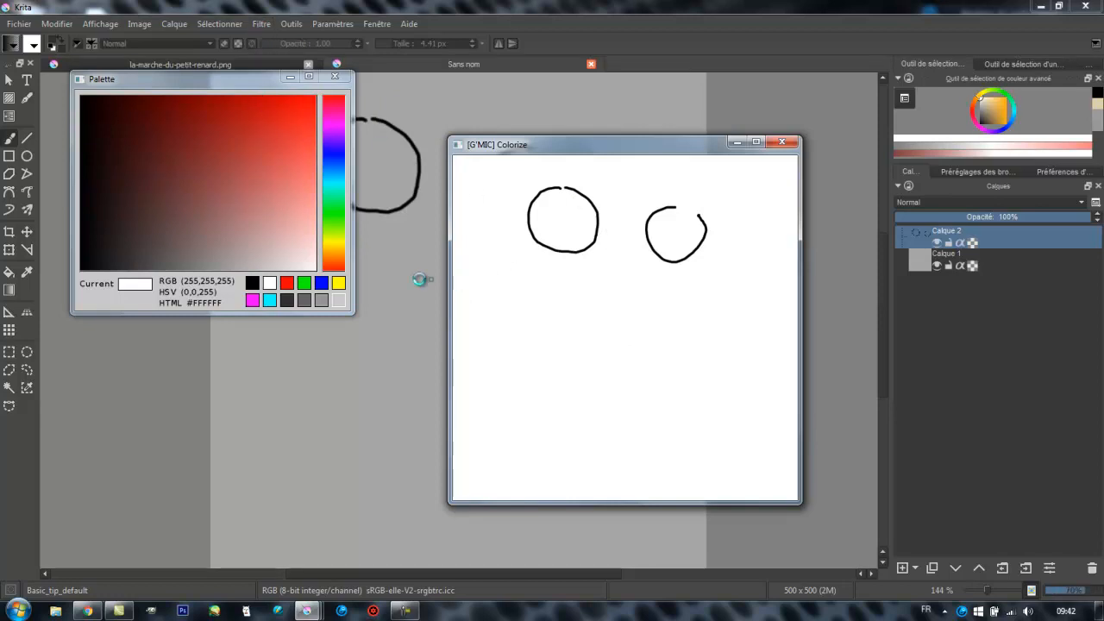
left_click(324, 300)
left_click(486, 242)
left_click(614, 420)
left_click(765, 224)
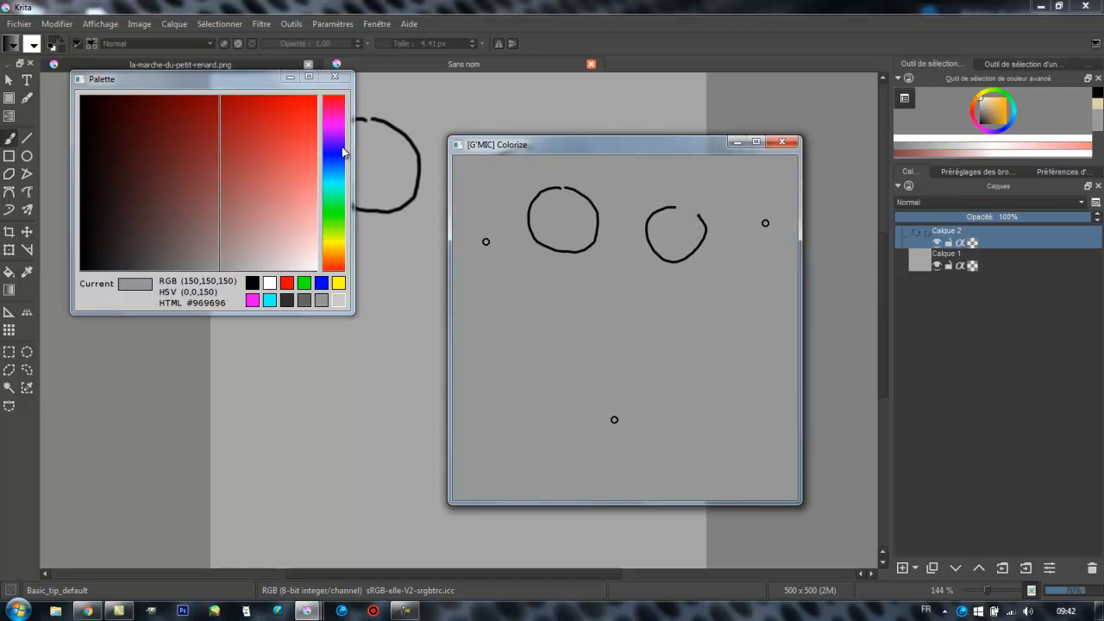
Step: Place a red #EA1111 control point inside the circle with the small gap and a green #27EA11 one inside the other circle
left_click(297, 109)
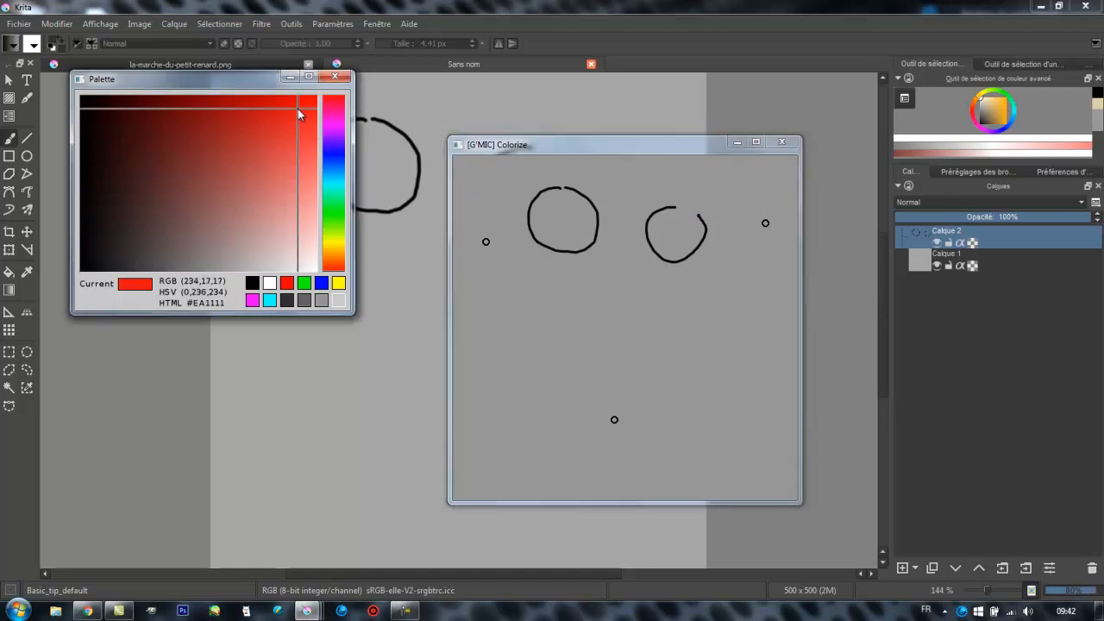
left_click(559, 216)
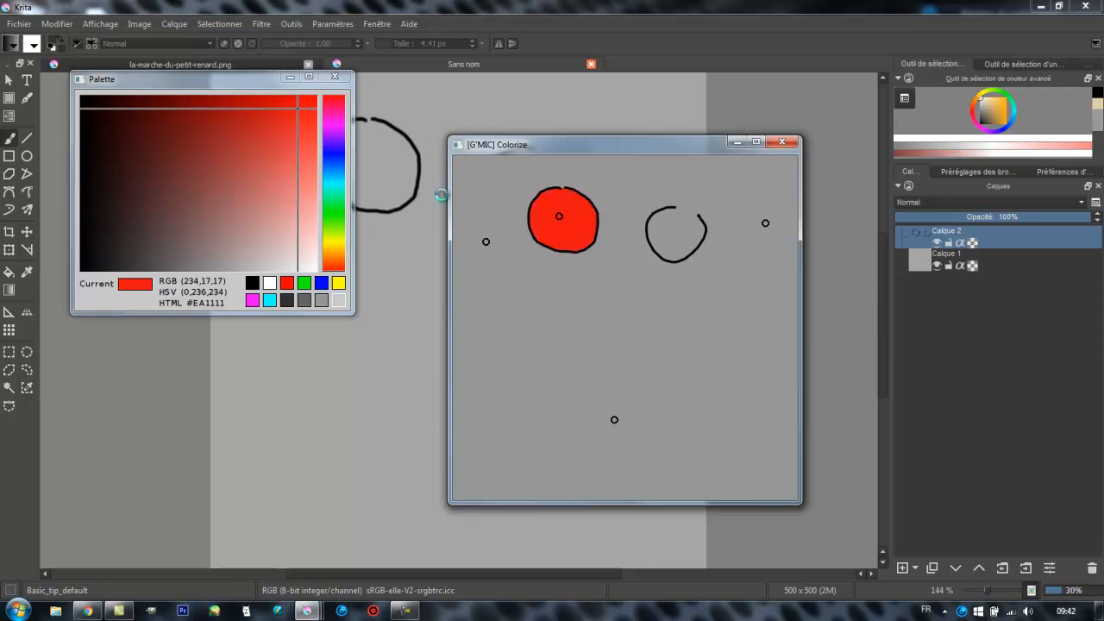
left_click(337, 214)
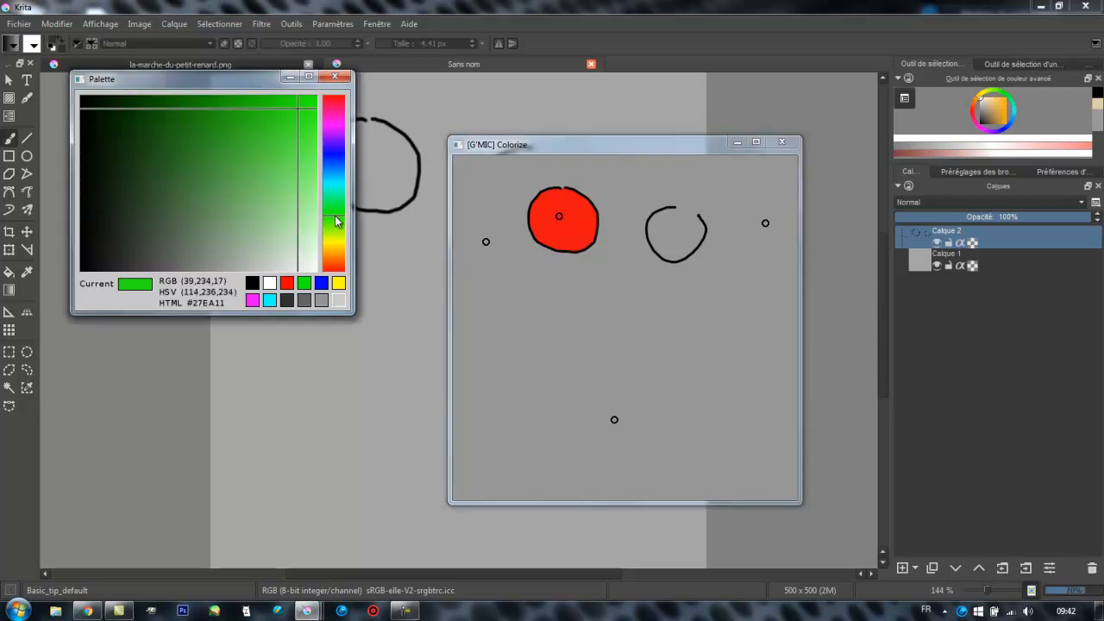
left_click(668, 231)
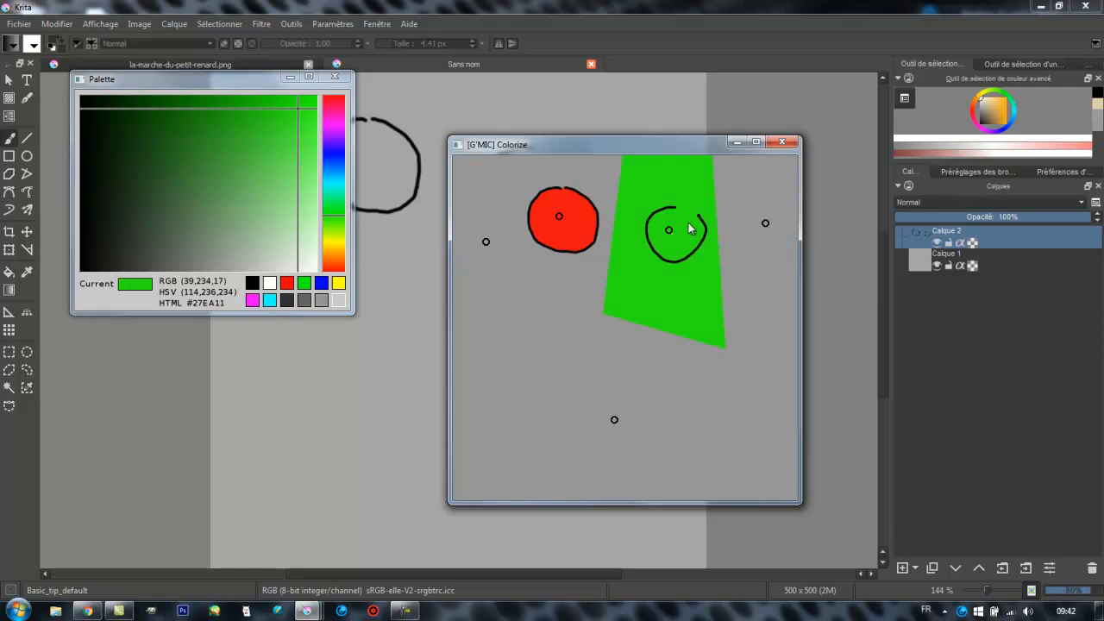
Step: Contain the green fill by adding green control points just inside the outline's gap and background-grey points just outside it
scroll(711, 207, "up", 1)
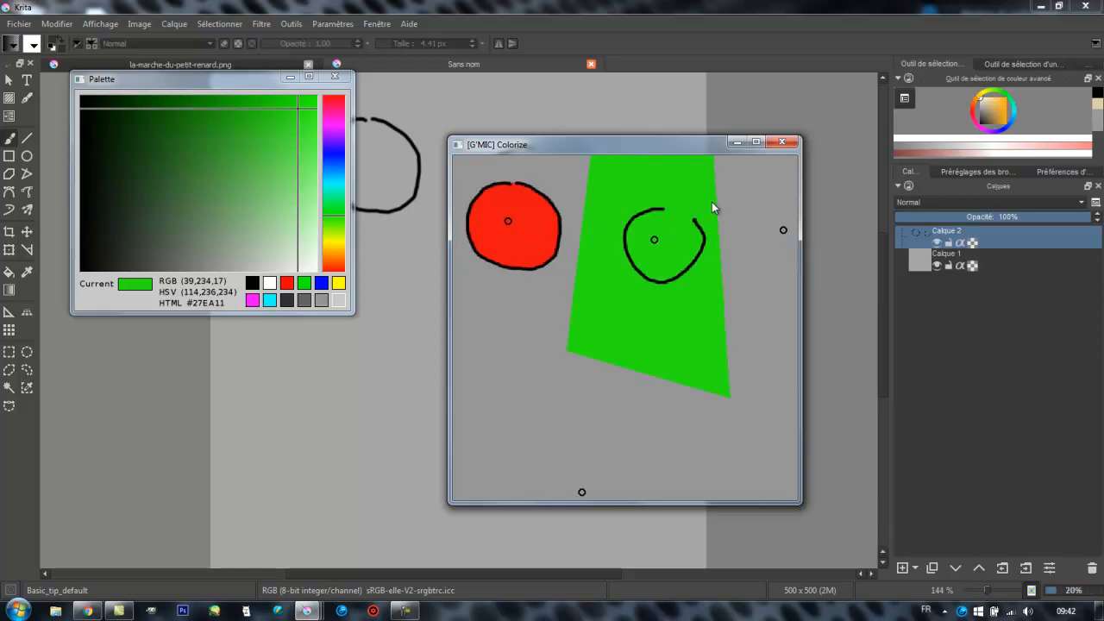
scroll(712, 204, "up", 1)
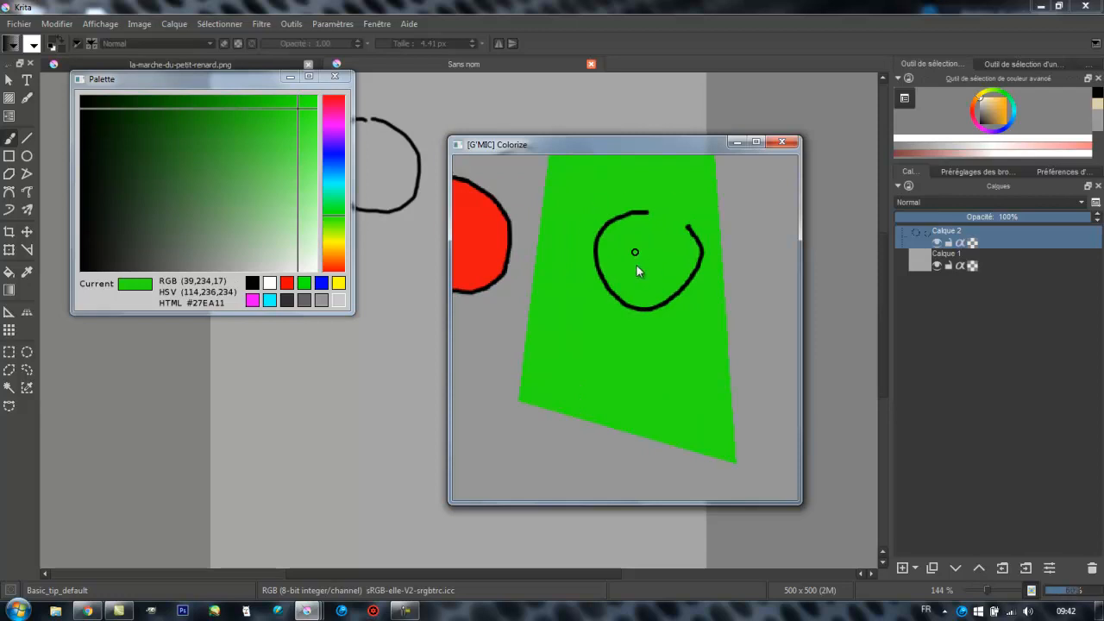
left_click(646, 223)
right_click(762, 189)
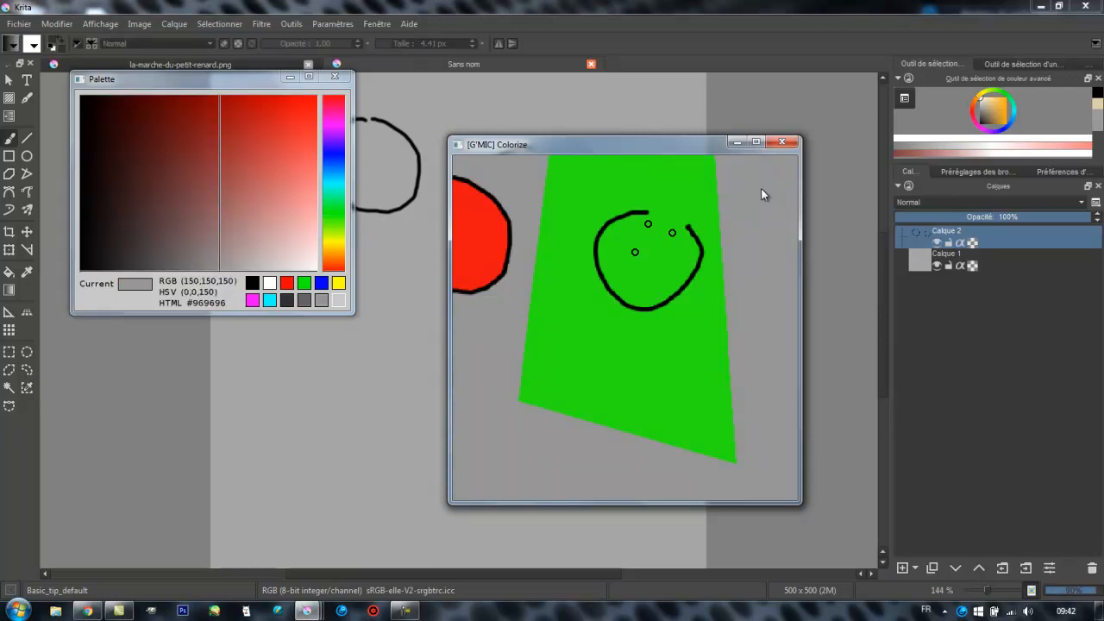
left_click(656, 202)
left_click(684, 210)
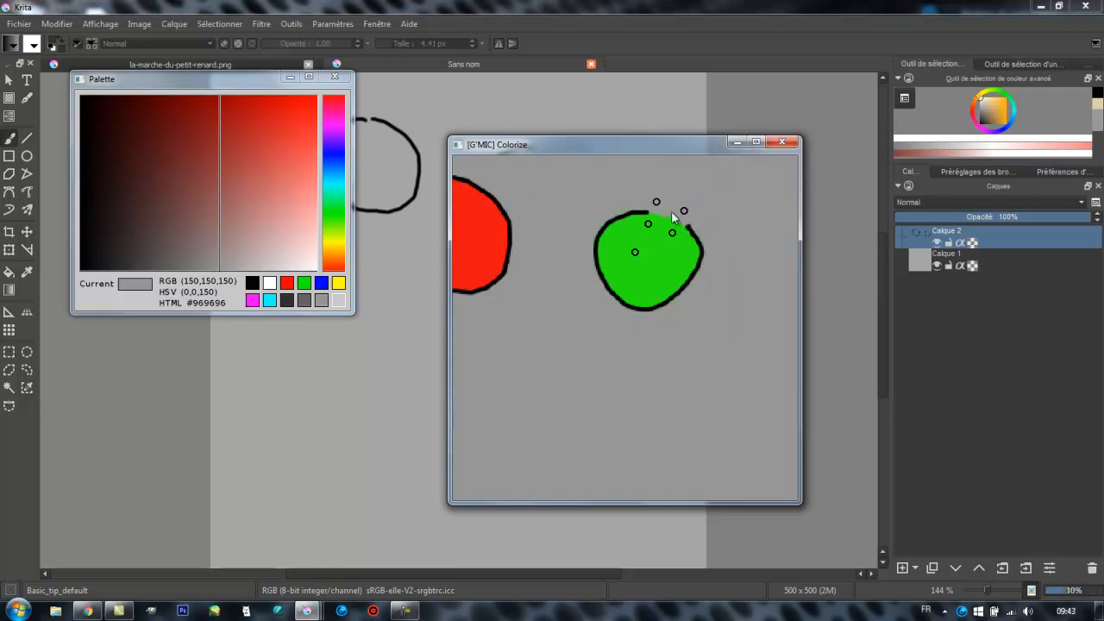
Step: Reposition the grey control points outside the gap and the green ones inside it to refine the edge of the green fill
left_click_drag(657, 201, 693, 202)
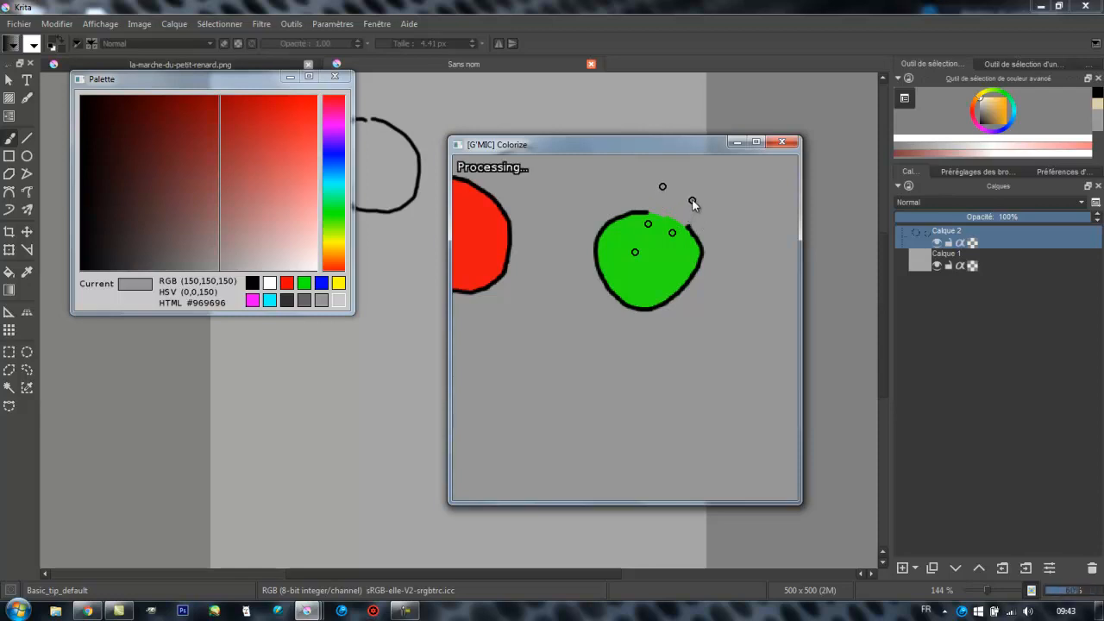
left_click_drag(692, 202, 657, 206)
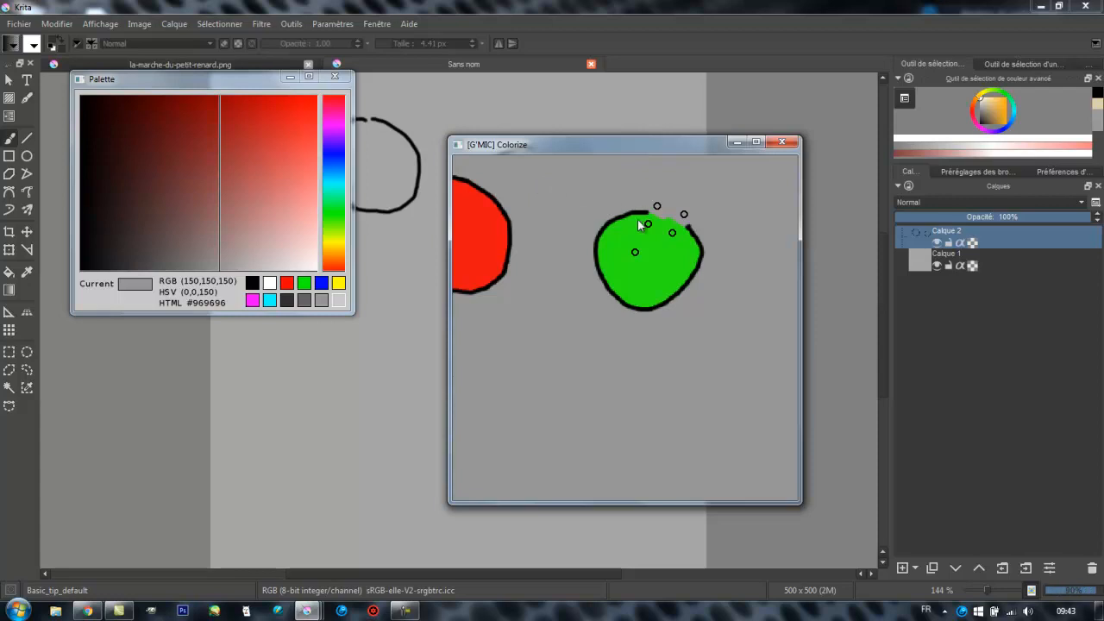
left_click_drag(648, 223, 653, 223)
left_click(655, 221)
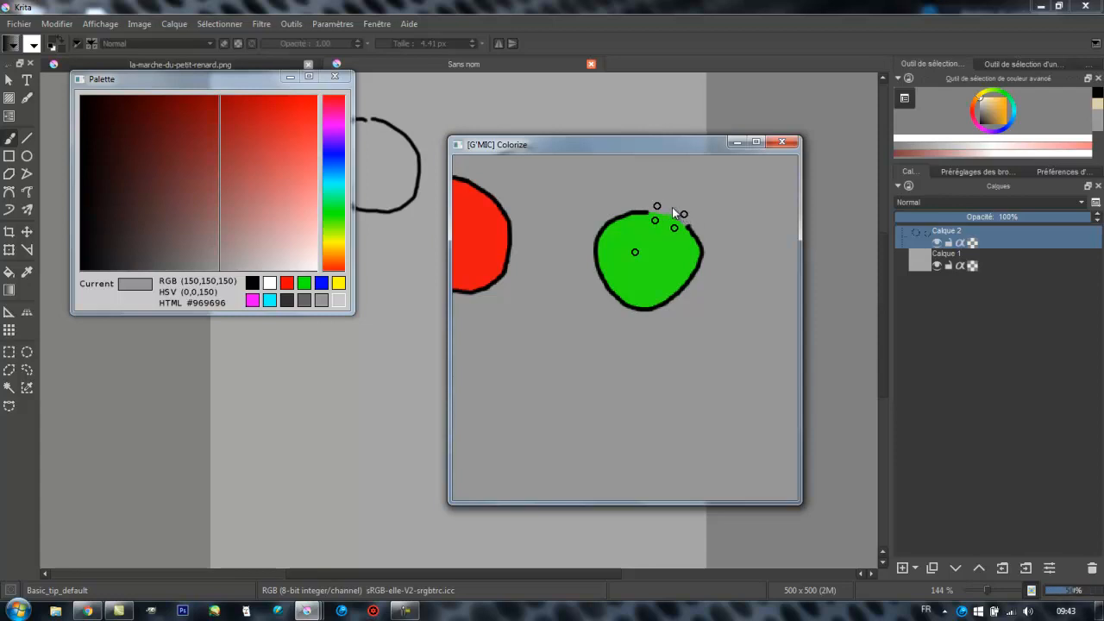
Step: Add a grey control point just outside the middle of the gap, fine-tune its position and apply the colouring to the layer
left_click(674, 204)
left_click_drag(674, 204, 674, 209)
left_click_drag(673, 208, 674, 205)
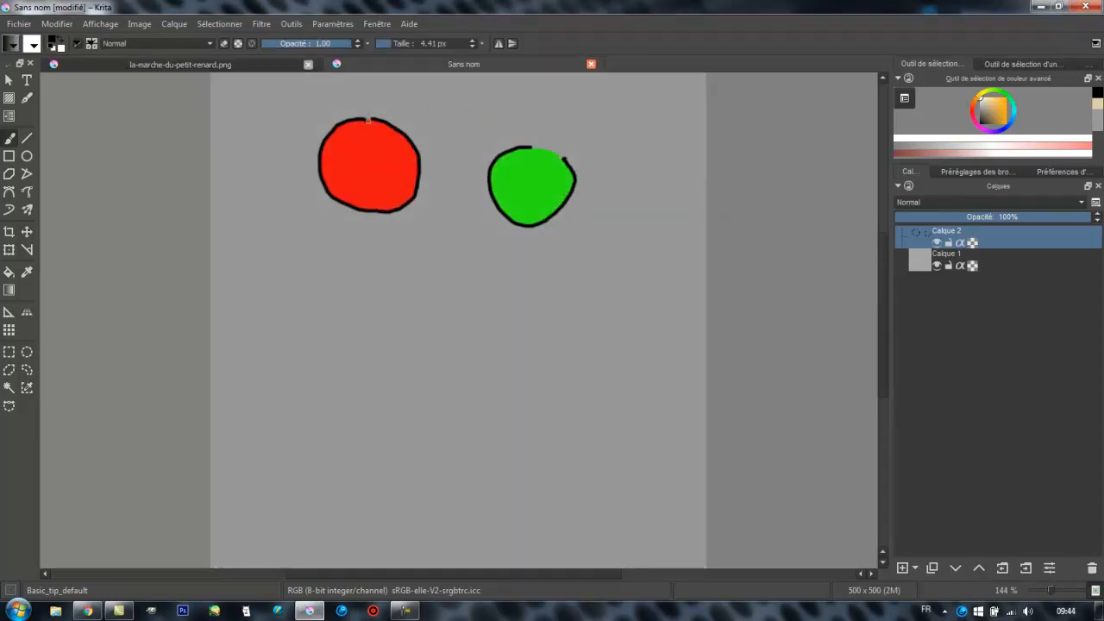
Step: Examine the small gap in the red circle's outline up close and return to the la-marche-du-petit-renard.png document
scroll(368, 121, "up", 5)
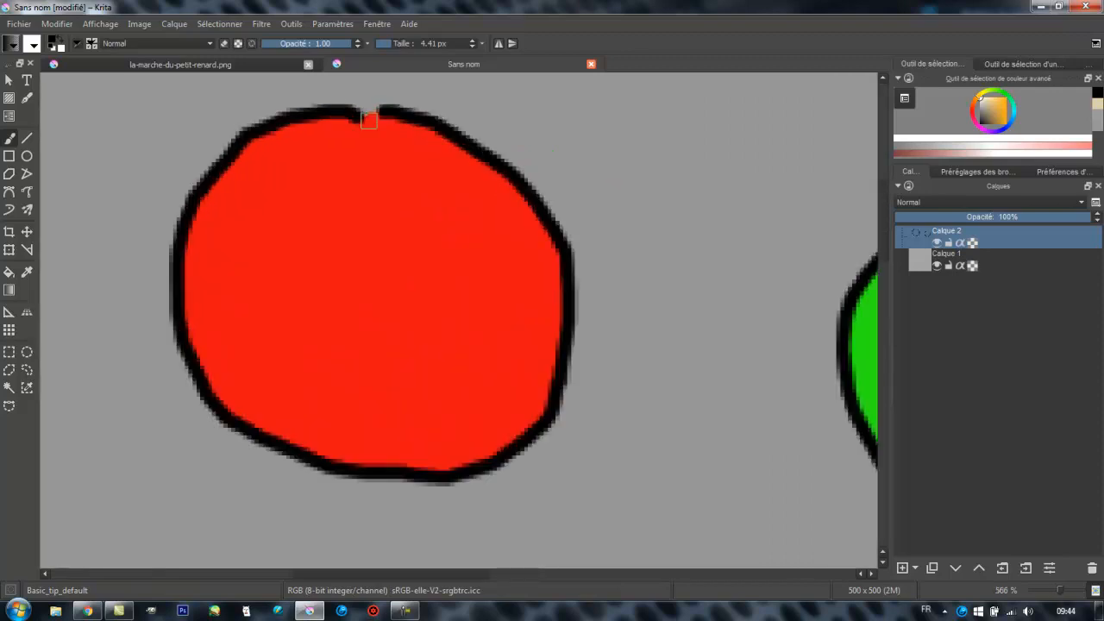
scroll(369, 121, "down", 5)
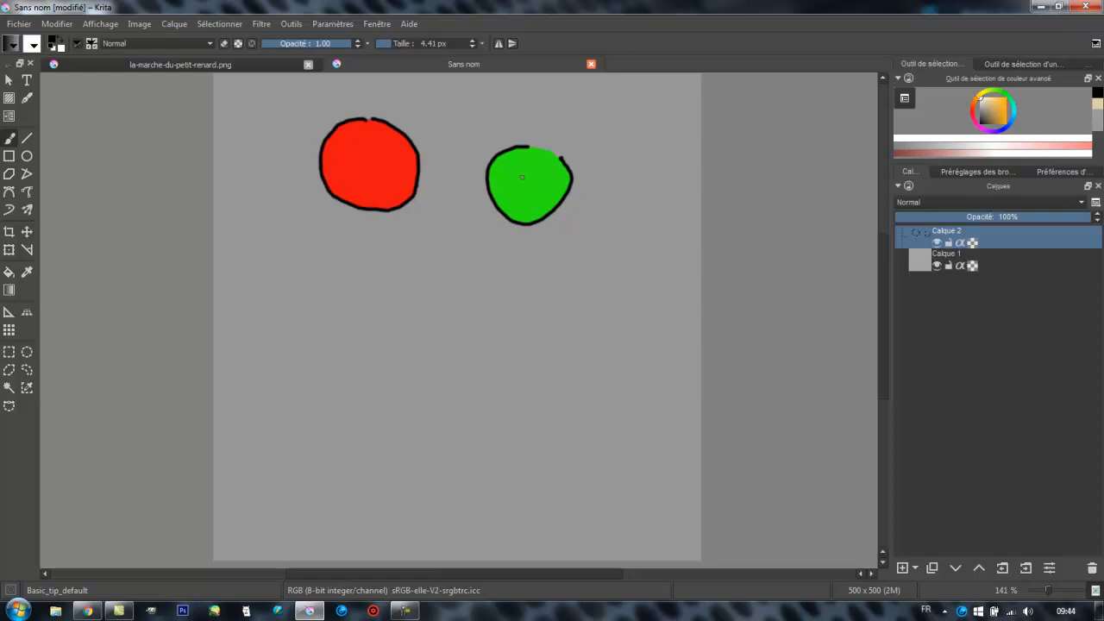
left_click(238, 65)
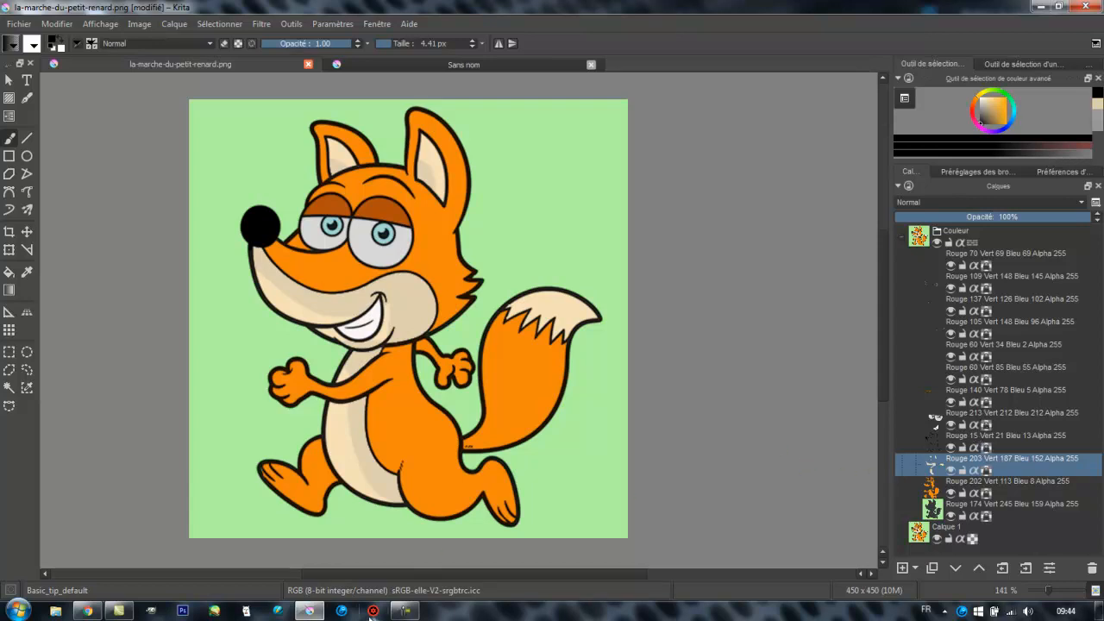
left_click(404, 611)
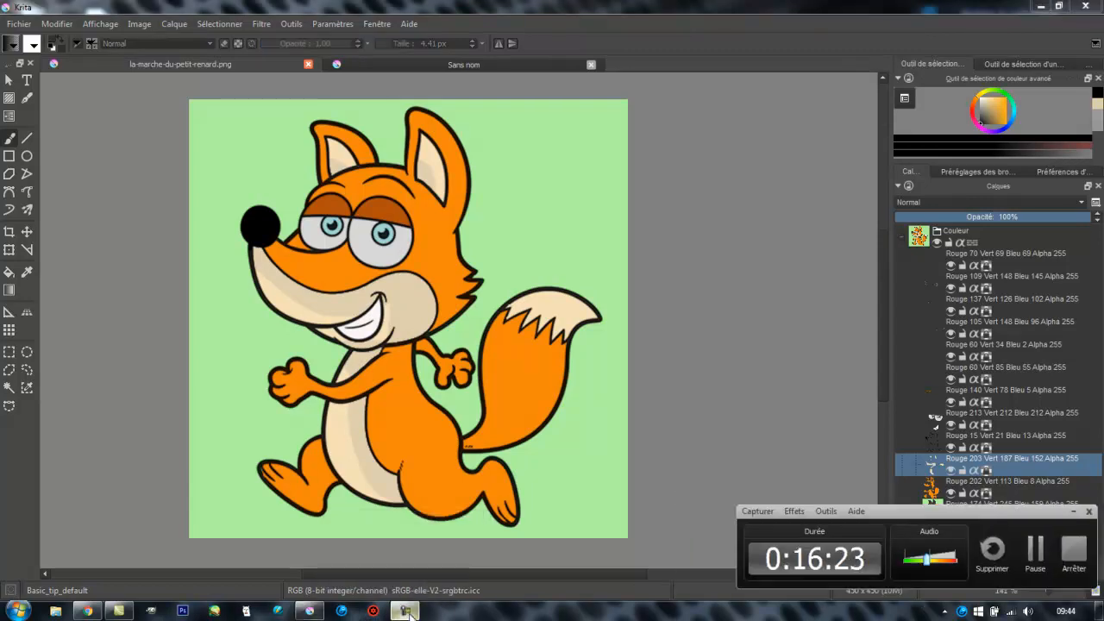